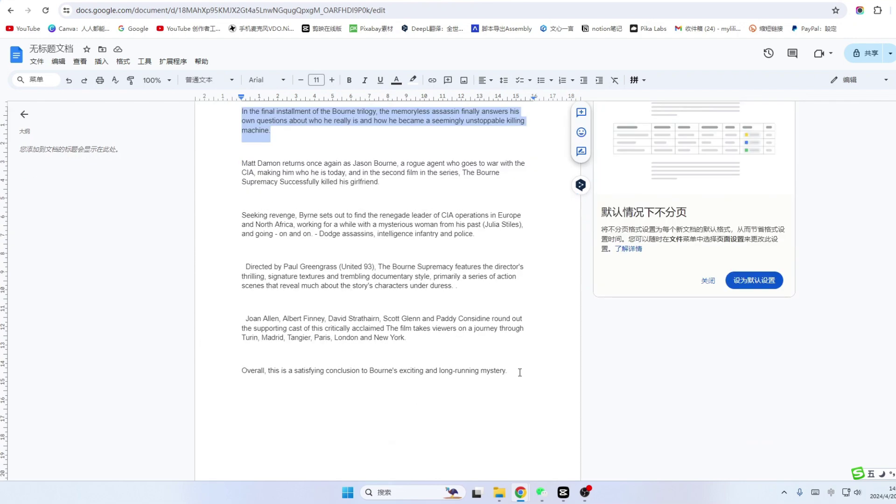
- Copy the Bourne film review from Google Docs and submit it to ChatGPT with the prompt "帮我改写以下内容,用不同的表达方式说出来，但最后的意思不变："
drag(521, 372, 354, 338)
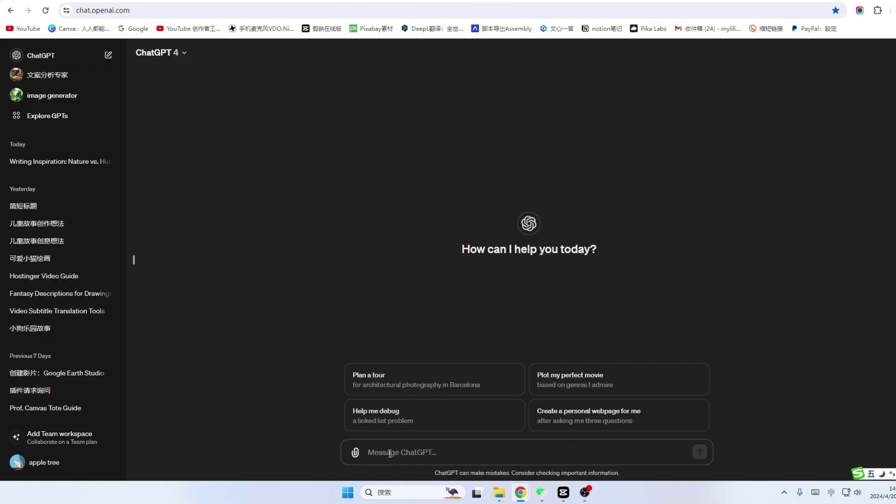
text(帮我改yi)
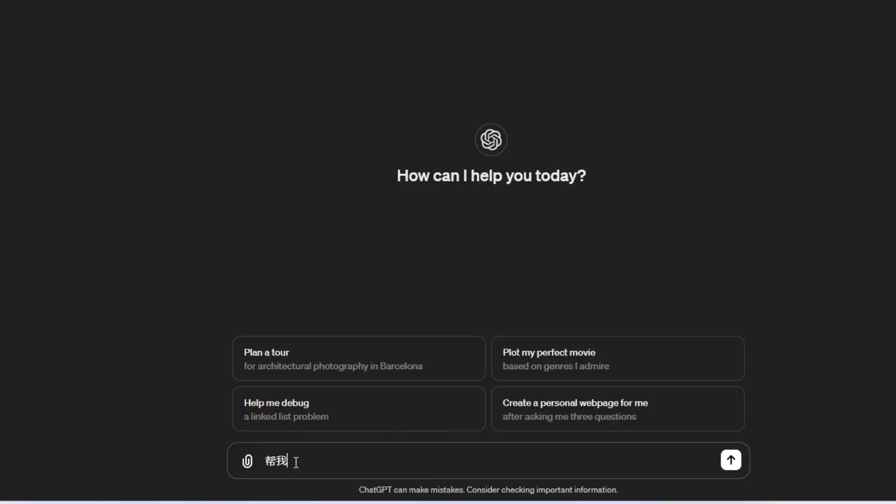
text(写以下内容,用不同的表达方式说出来，但最后的意思不变：)
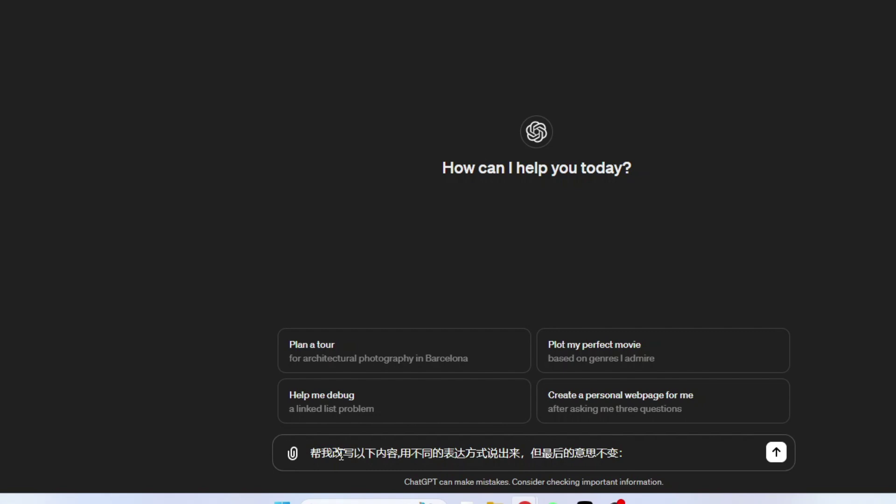
key(ctrl+v)
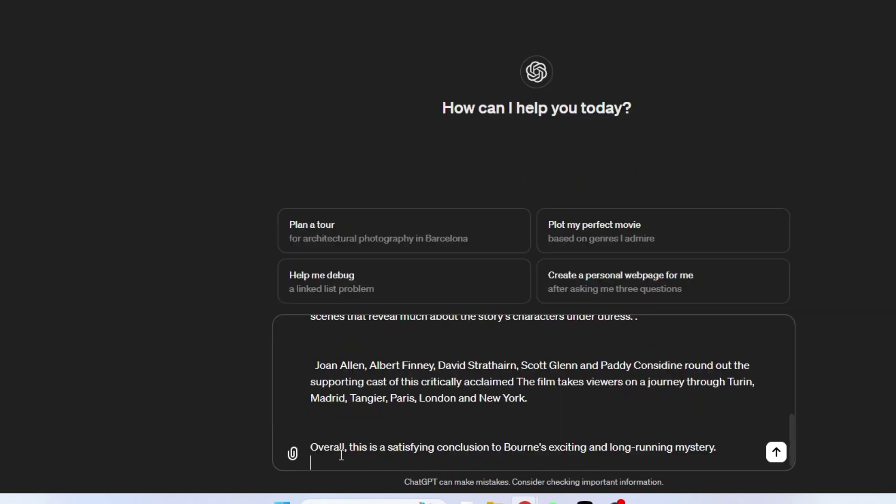
key(Return)
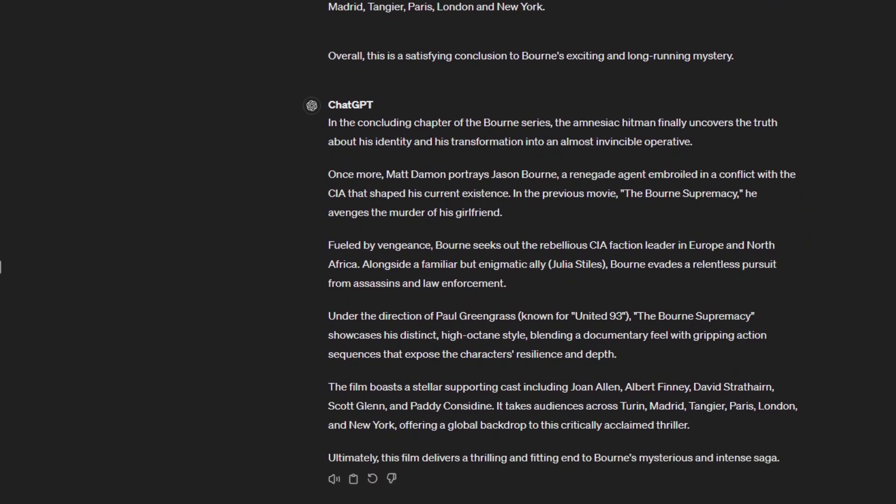
- Ask ChatGPT for another, dissimilar rewrite with the message "在改写一下，不要相似"
scroll(537, 388, up, 1)
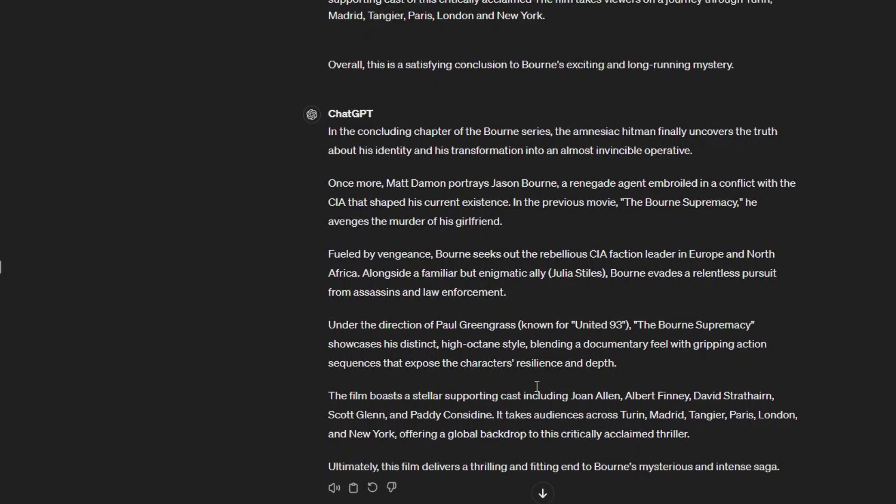
scroll(512, 299, down, 1)
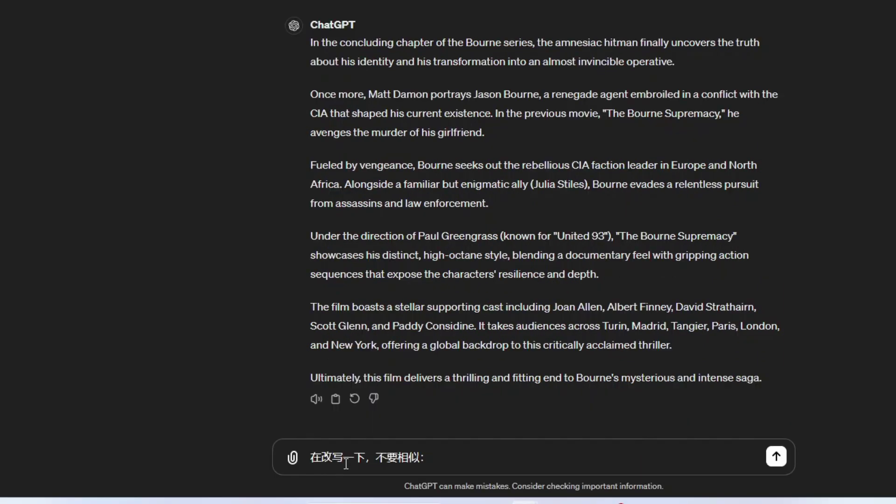
key(Return)
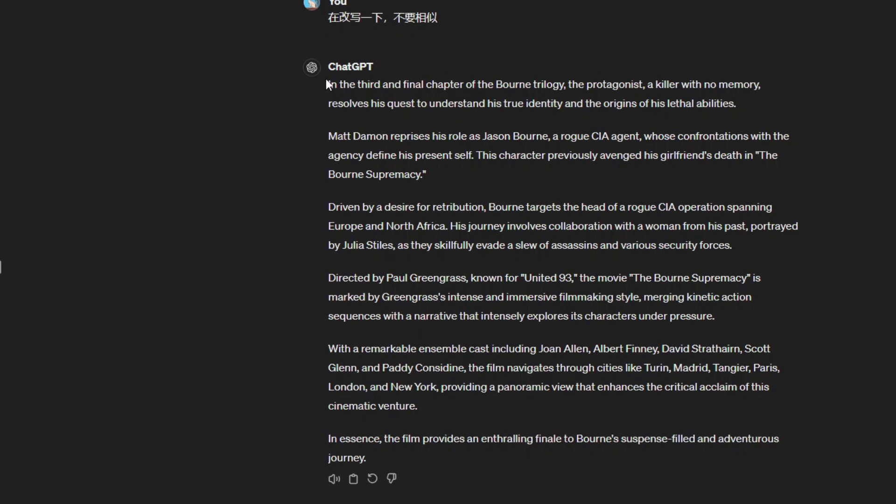
- Have ChatGPT translate the second rewrite and the original review into Chinese and compare the two translations
drag(326, 84, 435, 401)
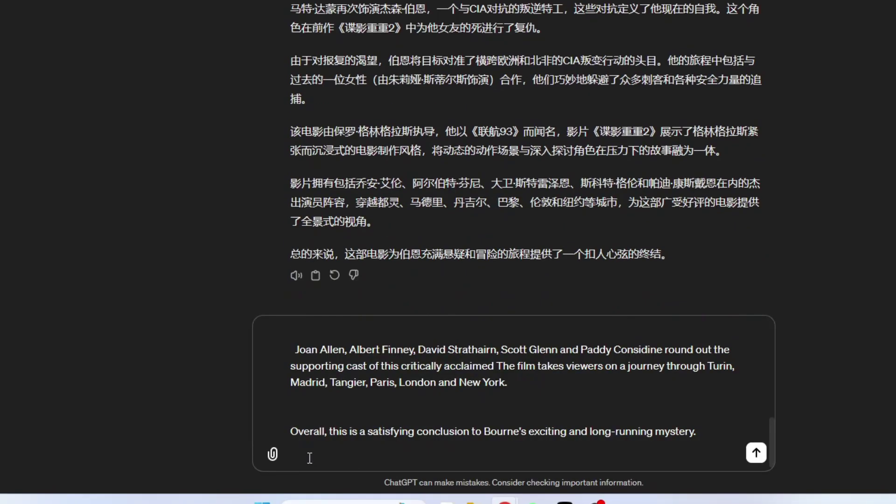
key(Return)
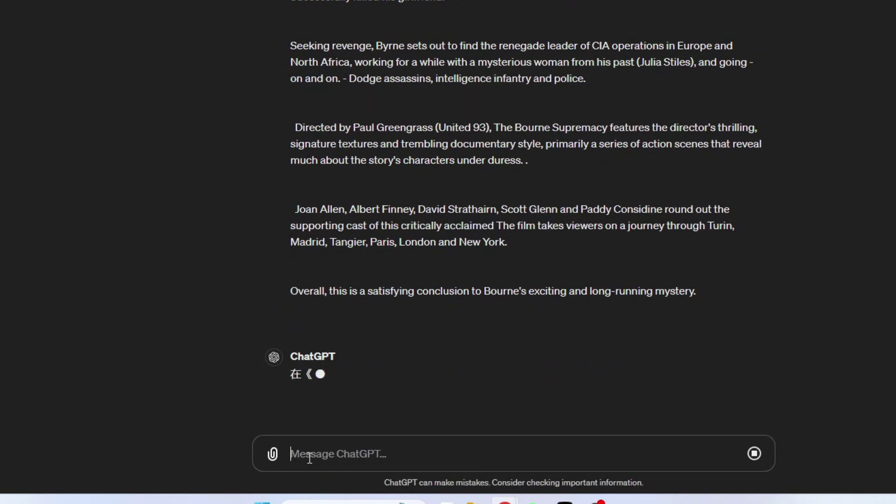
scroll(637, 179, up, 3)
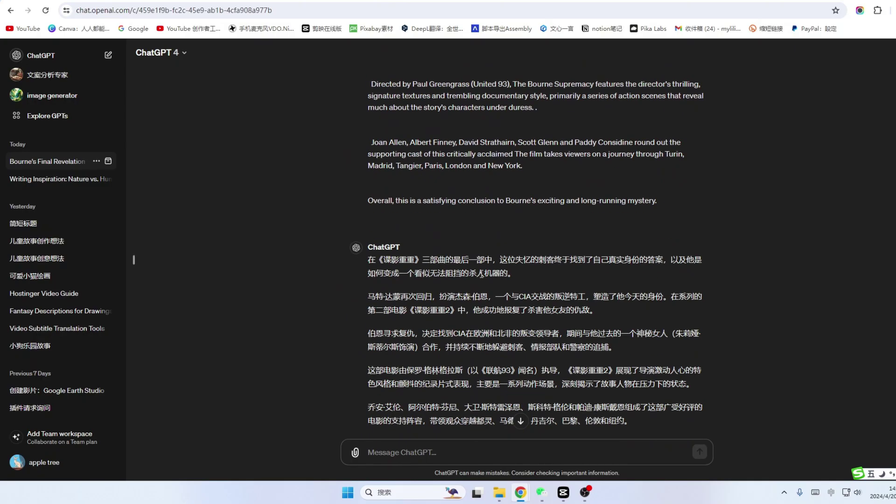
scroll(453, 294, down, 1)
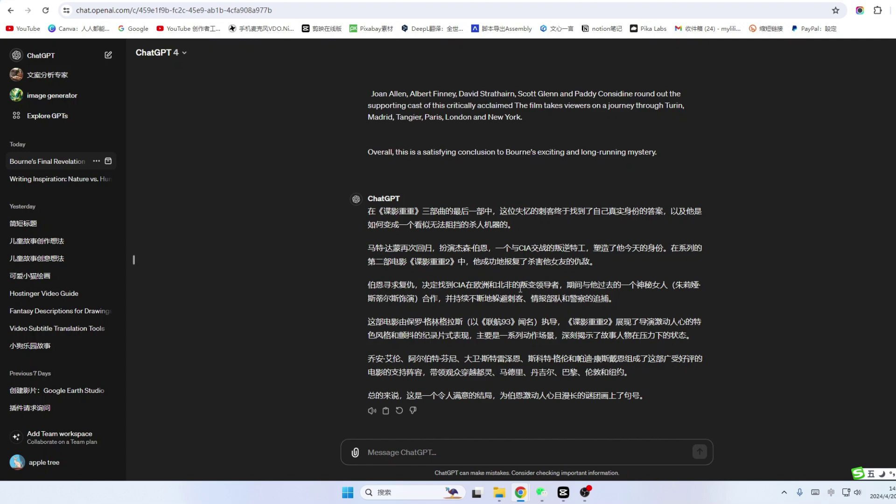
- Copy the second English rewrite from the ChatGPT conversation and open Google Docs to hold it
scroll(521, 289, up, 10)
drag(414, 113, 590, 377)
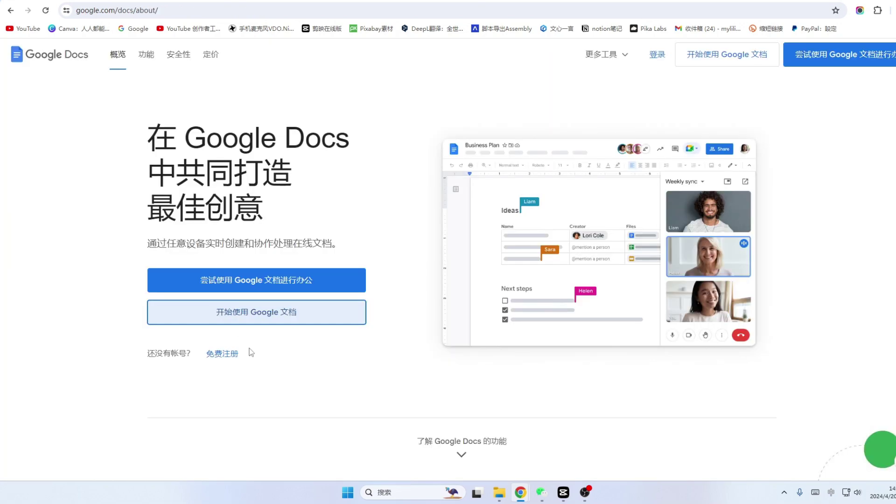
click(229, 316)
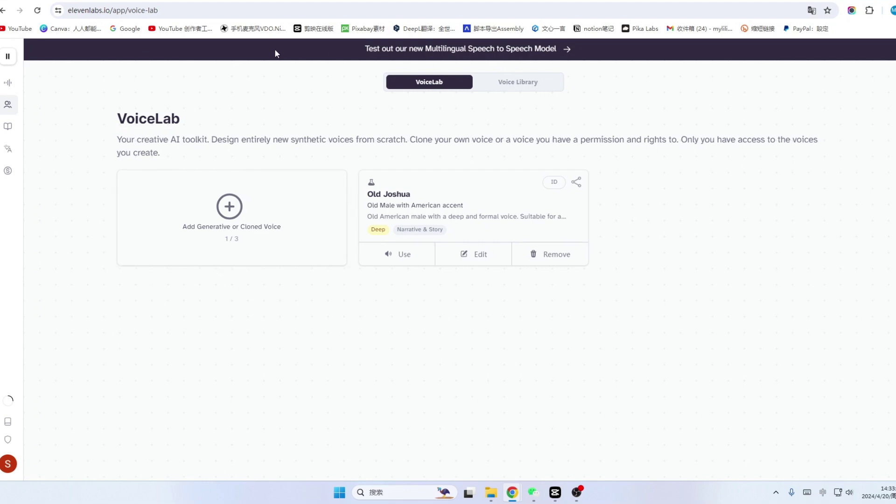
- Switch to ElevenLabs, open the Voice Library and browse the voices offered by the community
mouse_move(19, 398)
mouse_move(14, 84)
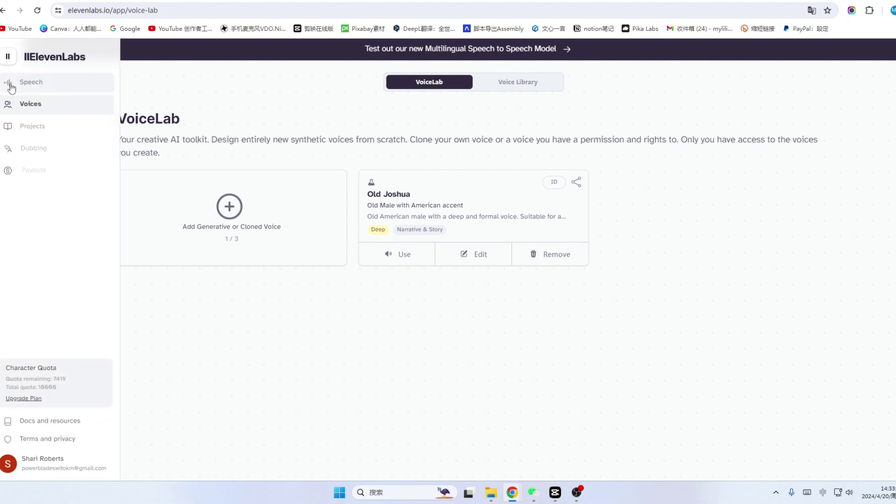
click(45, 86)
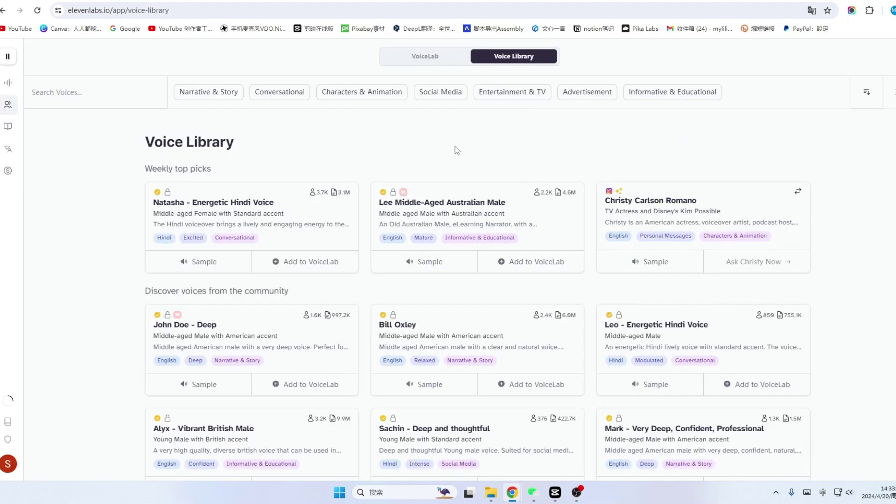
scroll(490, 194, down, 4)
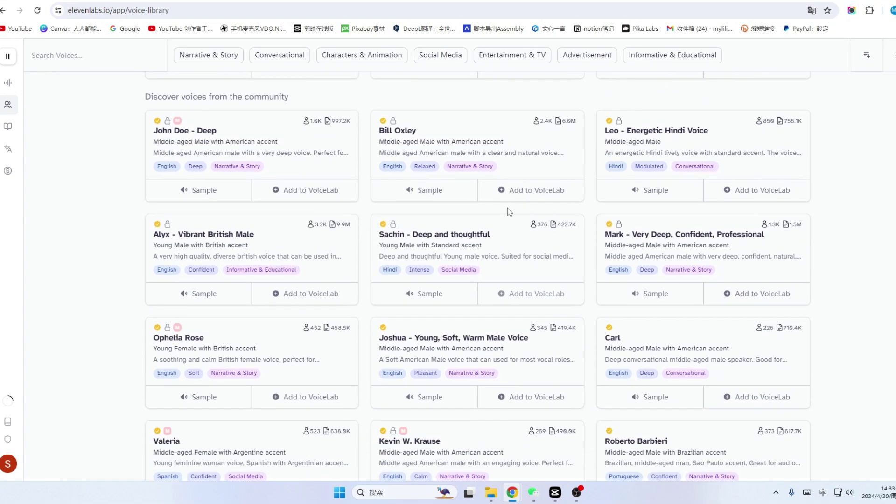
scroll(508, 208, up, 4)
scroll(505, 211, down, 1)
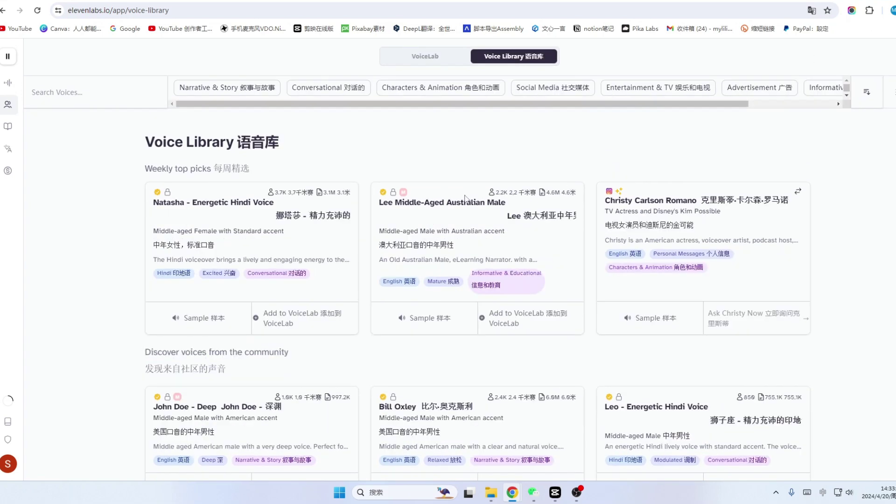
scroll(454, 207, down, 3)
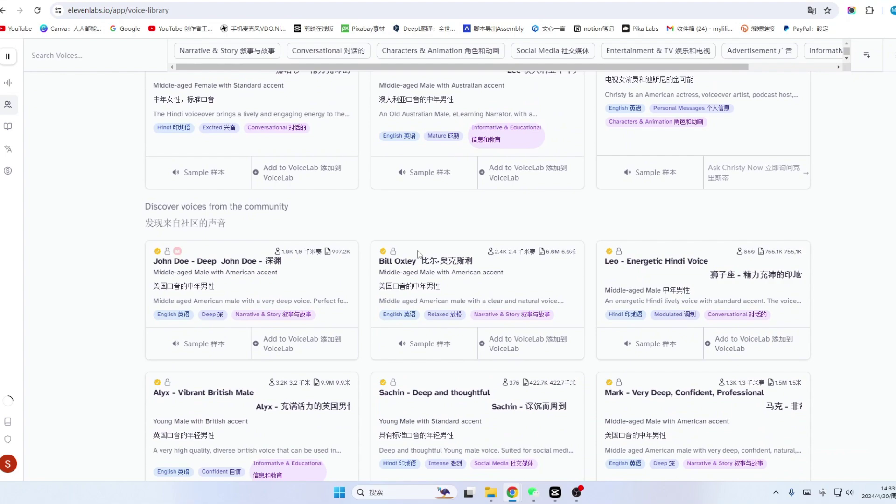
scroll(580, 243, down, 5)
scroll(578, 249, up, 1)
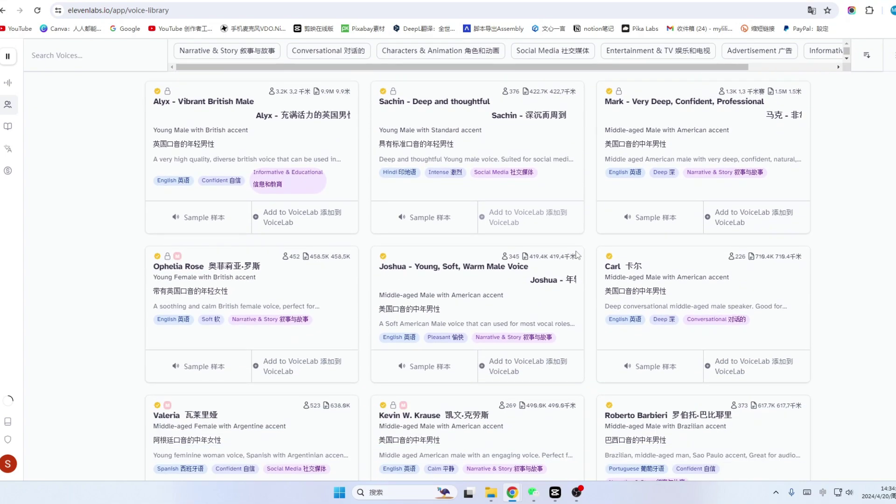
scroll(577, 251, down, 9)
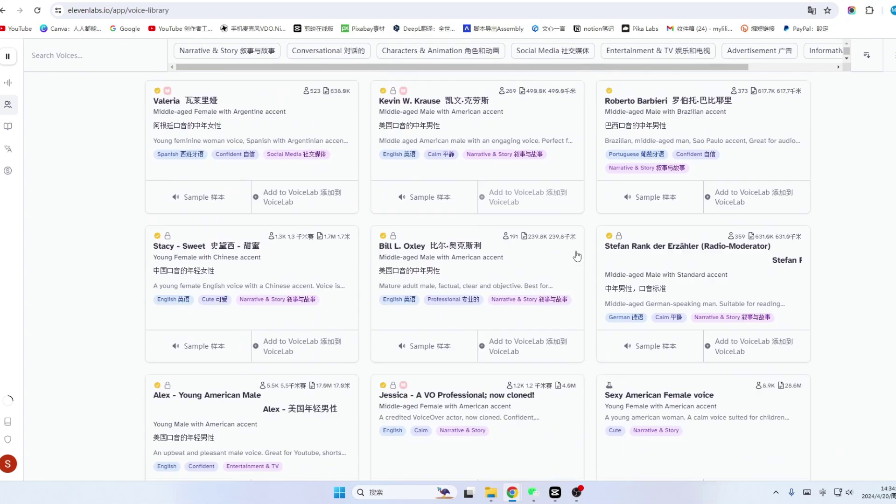
scroll(578, 254, down, 8)
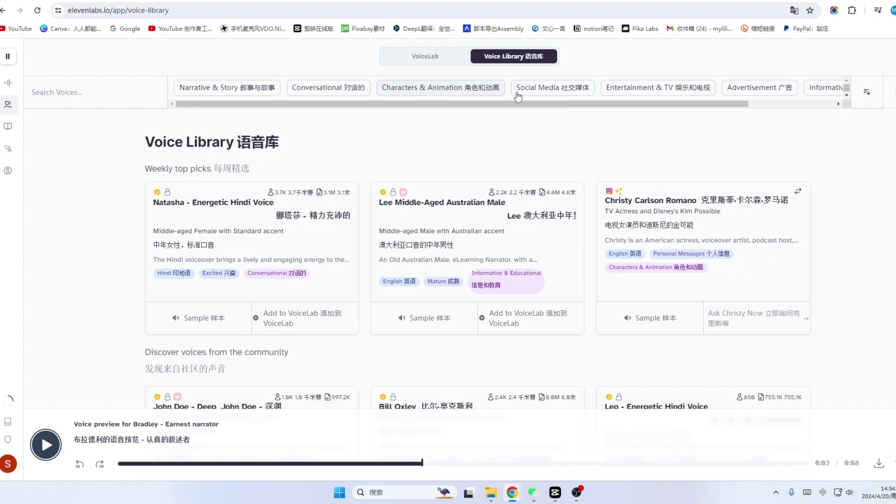
- Filter the Voice Library by Narrative & Story and play the samples of John Doe - Deep and Bill Oxley
click(239, 91)
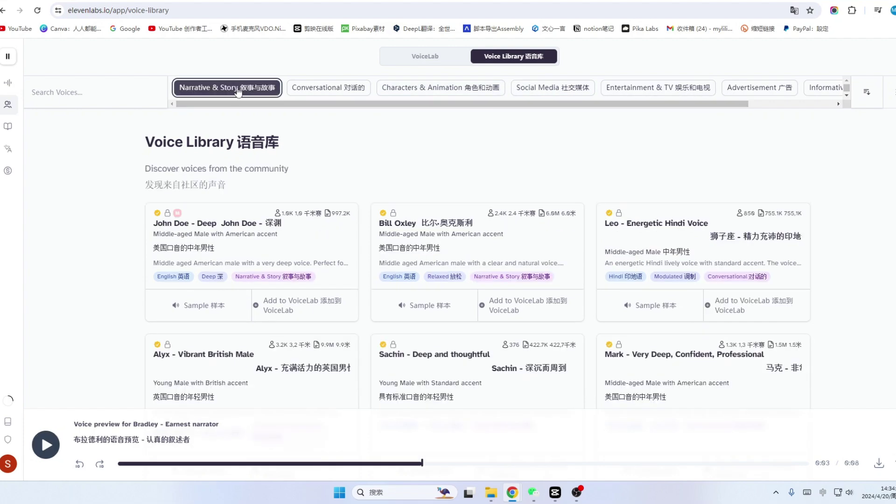
scroll(233, 210, down, 1)
click(176, 228)
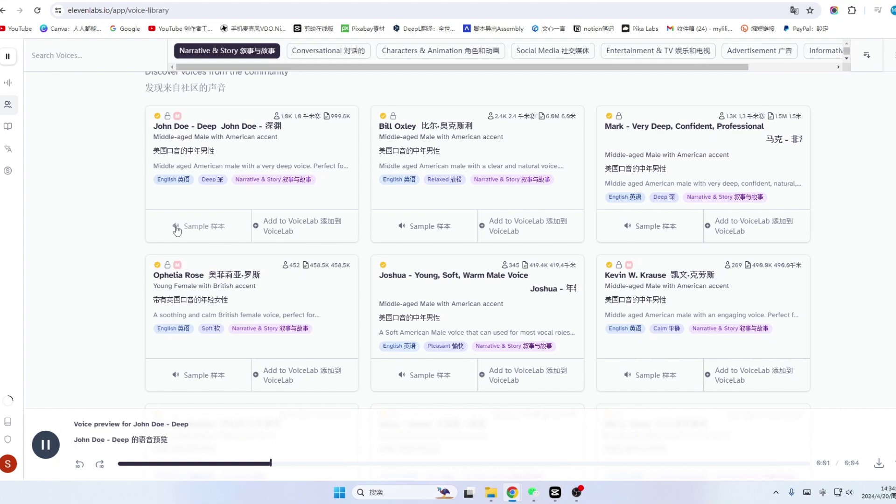
click(418, 234)
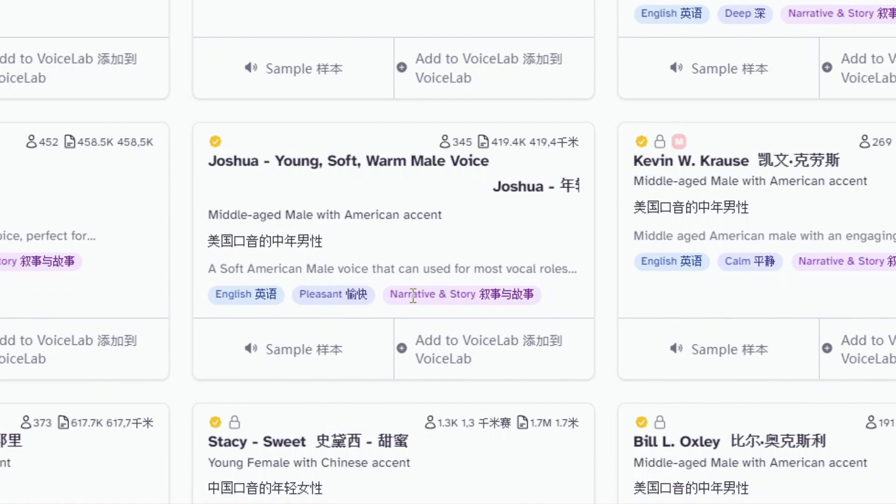
- Add the voice "Joshua - Young, Soft, Warm Male Voice" to VoiceLab under its existing name
click(516, 346)
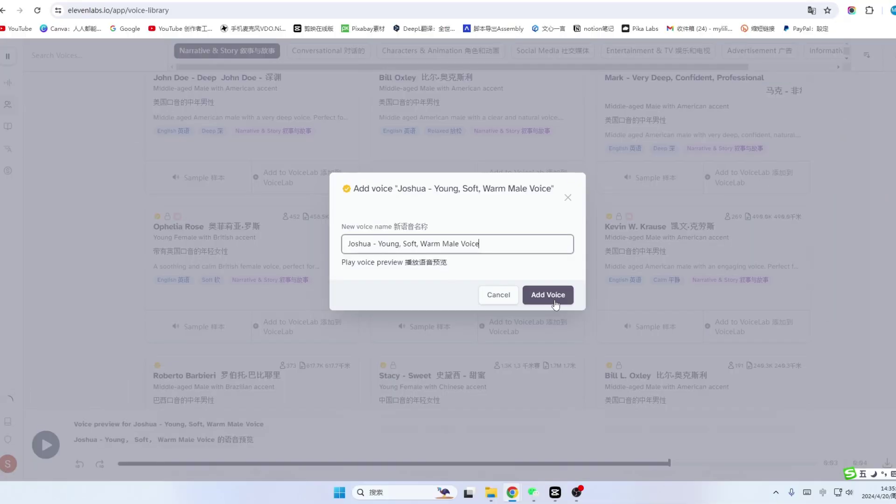
click(623, 338)
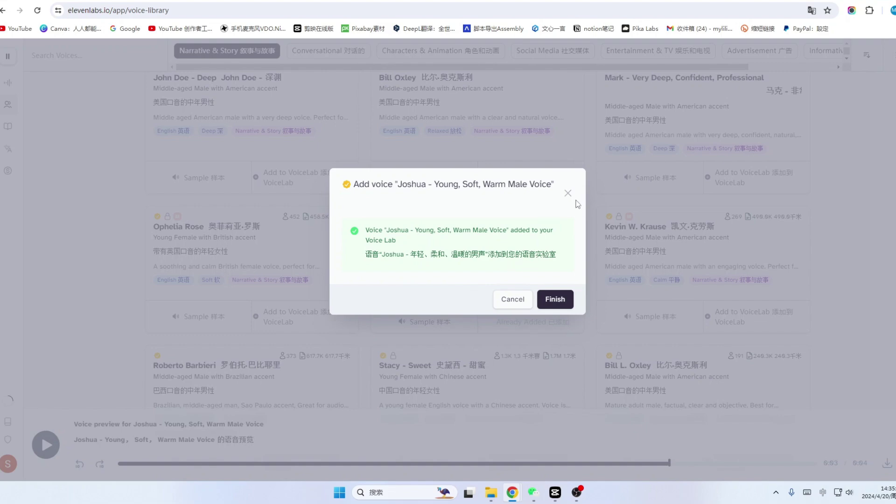
click(555, 299)
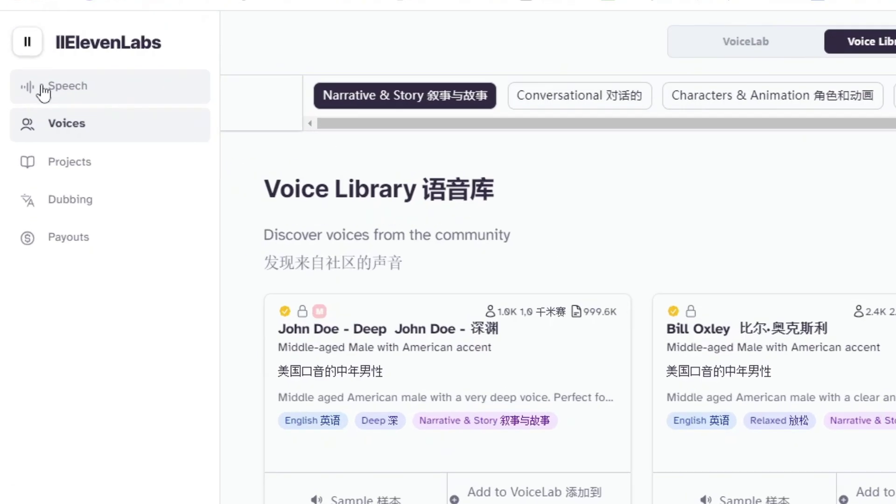
- Copy the full rewritten Bourne review from the Google Docs document into ElevenLabs Text to Speech and generate the speech
click(118, 89)
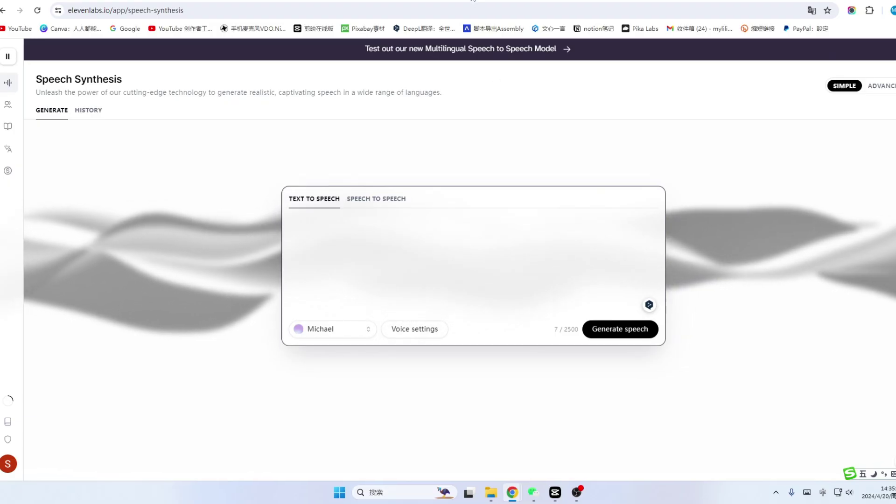
key(ctrl+Tab)
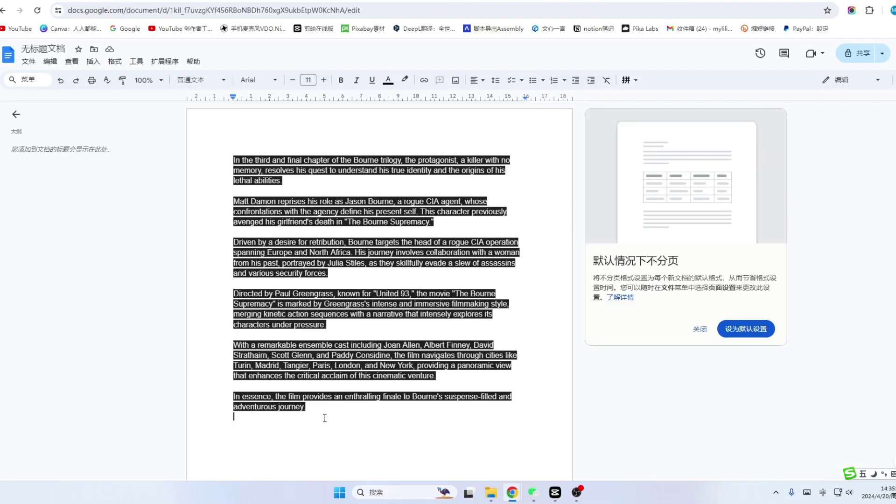
drag(325, 418, 226, 156)
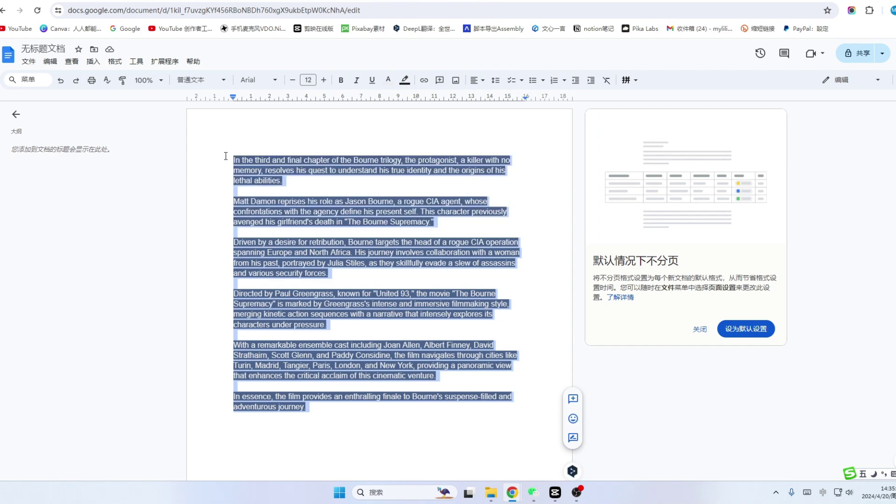
key(ctrl+c)
key(ctrl+Tab)
key(ctrl+v)
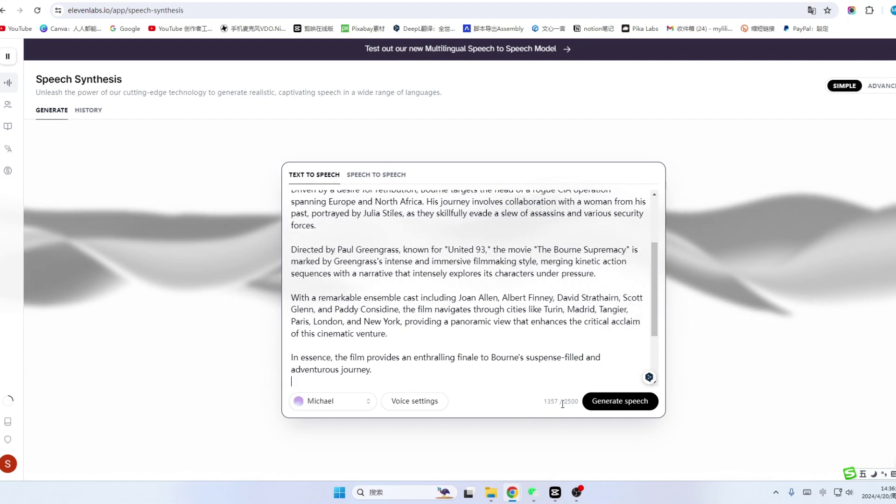
click(623, 405)
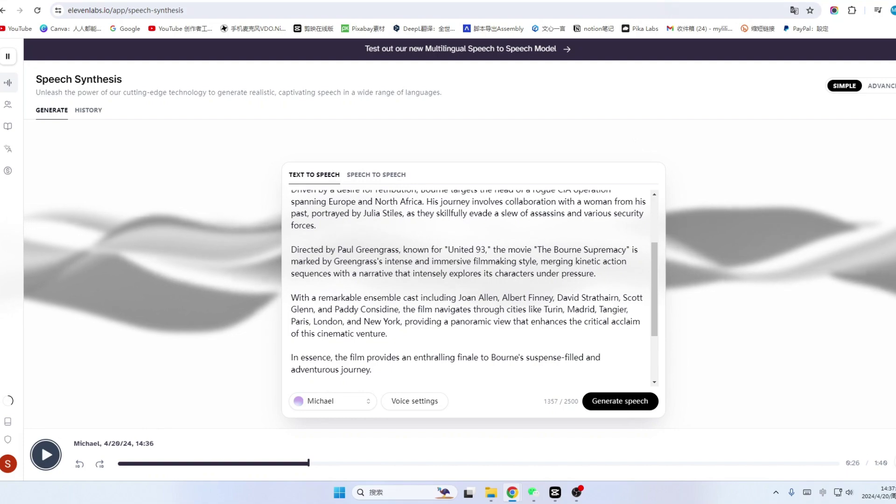
- Switch to YouTube to view the channel's videos page and return to the generated speech in ElevenLabs
key(ctrl+Tab)
scroll(420, 266, up, 4)
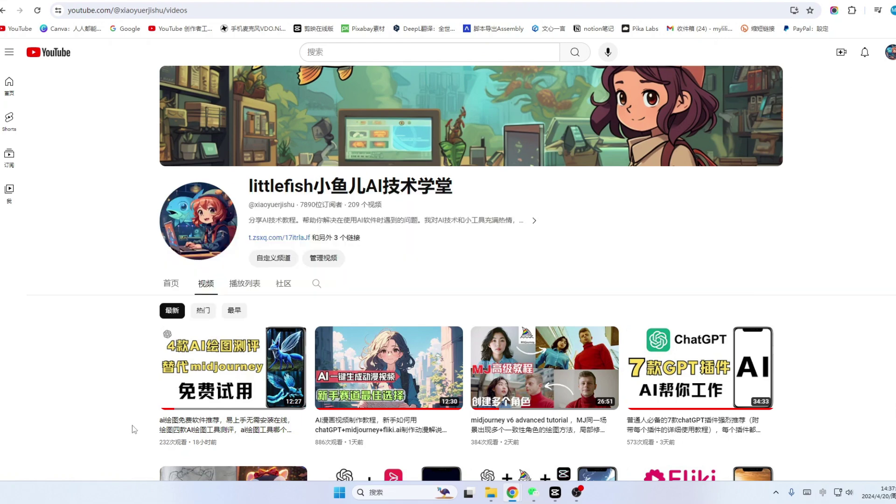
key(ctrl+shift+Tab)
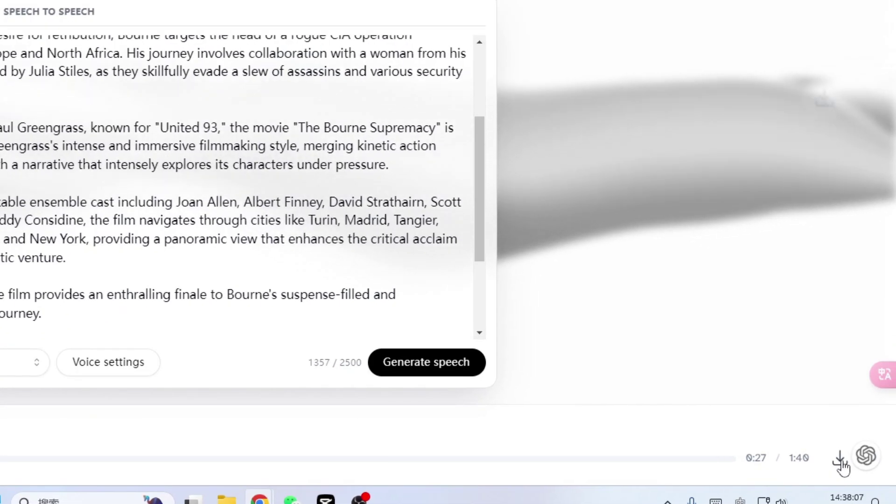
- Download the generated speech from ElevenLabs and paste its MP3 file into the 电影解说视频 folder on drive D:
click(840, 460)
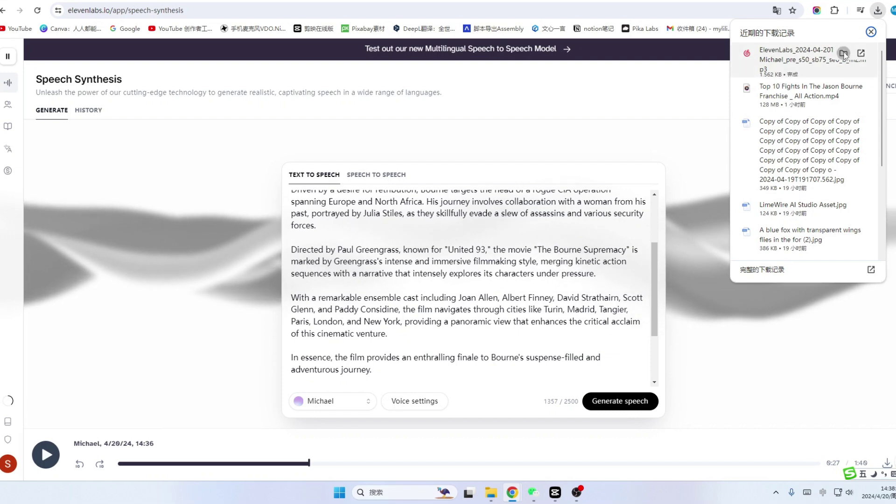
click(844, 53)
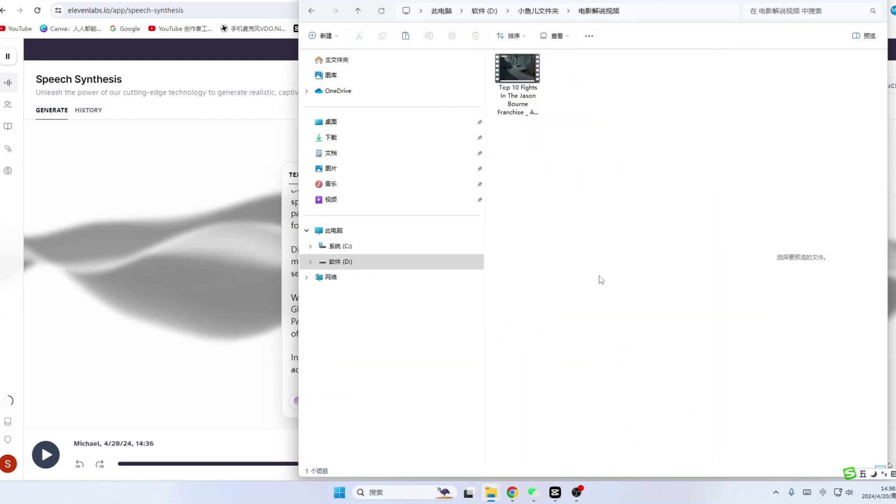
key(ctrl+v)
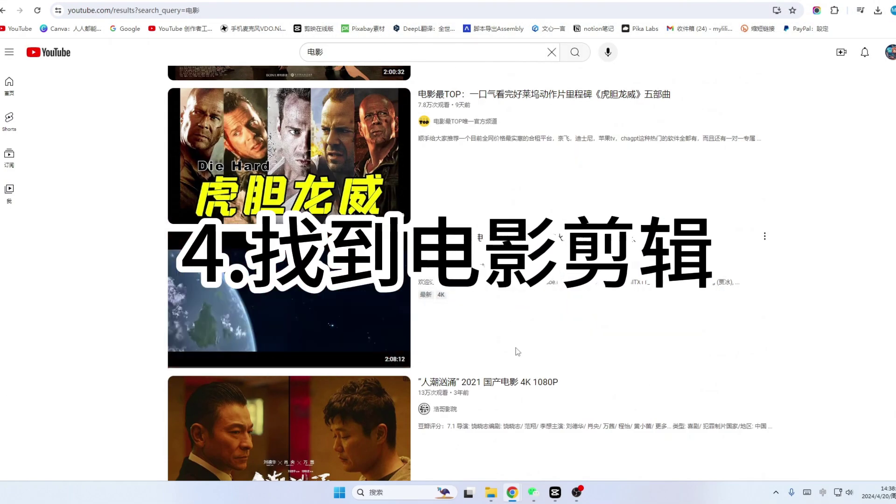
- In Google Translate, reword the Chinese search phrase to 伯恩最后通牒剪辑 and copy its English translation
scroll(518, 351, up, 12)
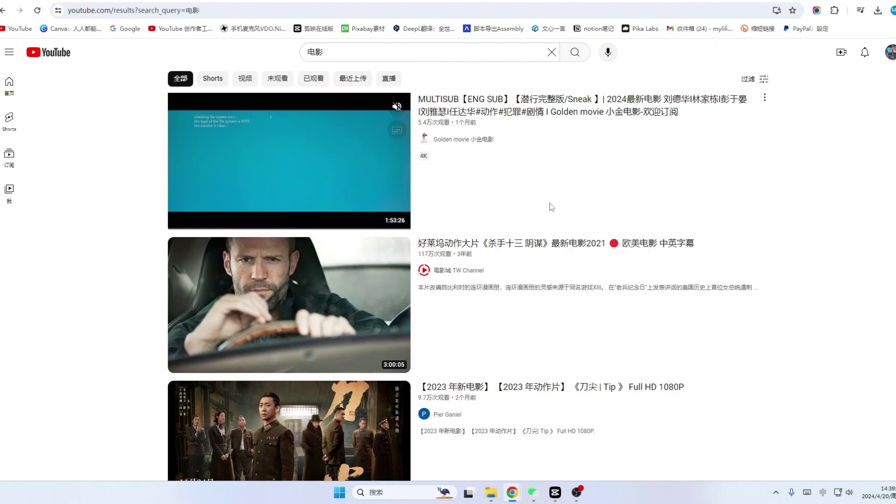
click(341, 52)
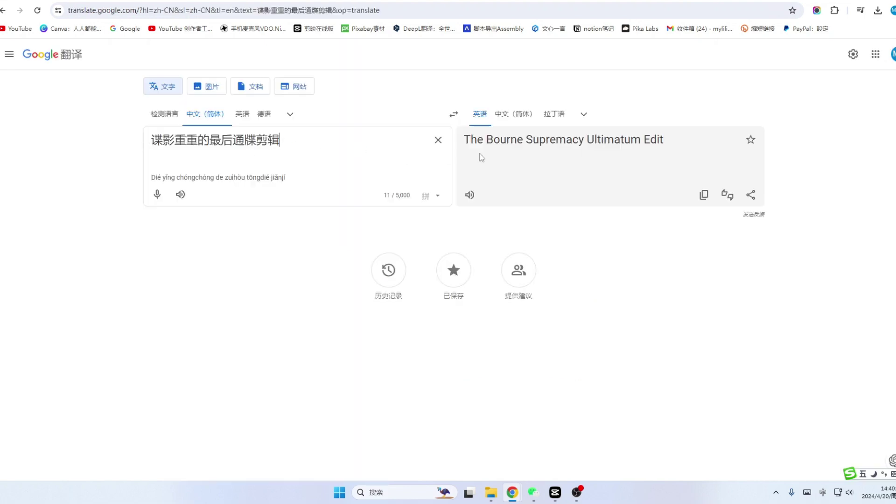
drag(210, 140, 151, 140)
text(伯恩)
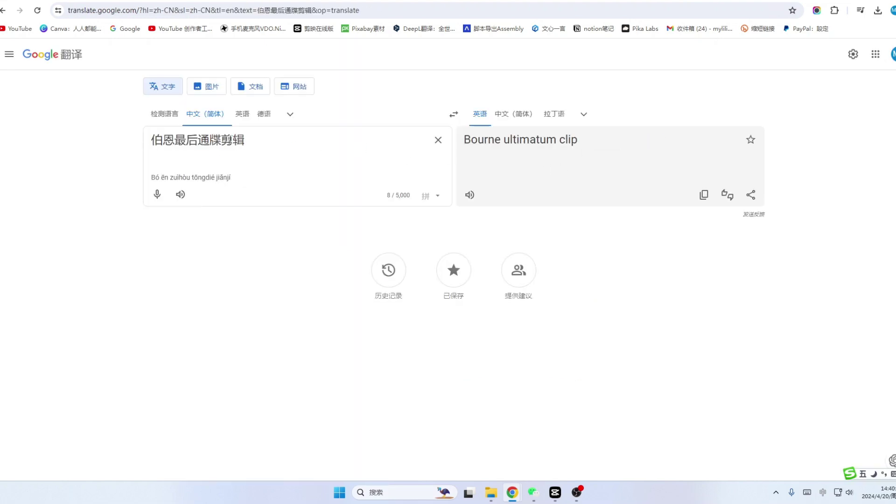
click(704, 196)
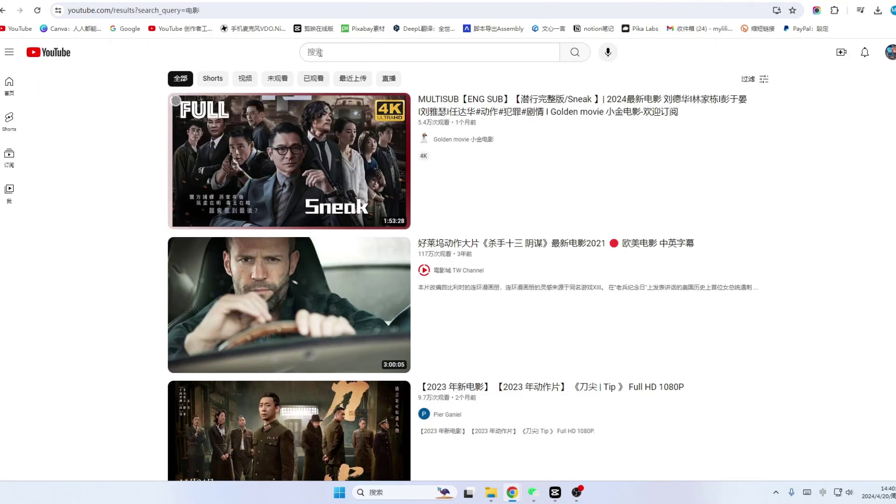
- Search YouTube for the copied phrase "Bourne ultimatum clip"
click(320, 53)
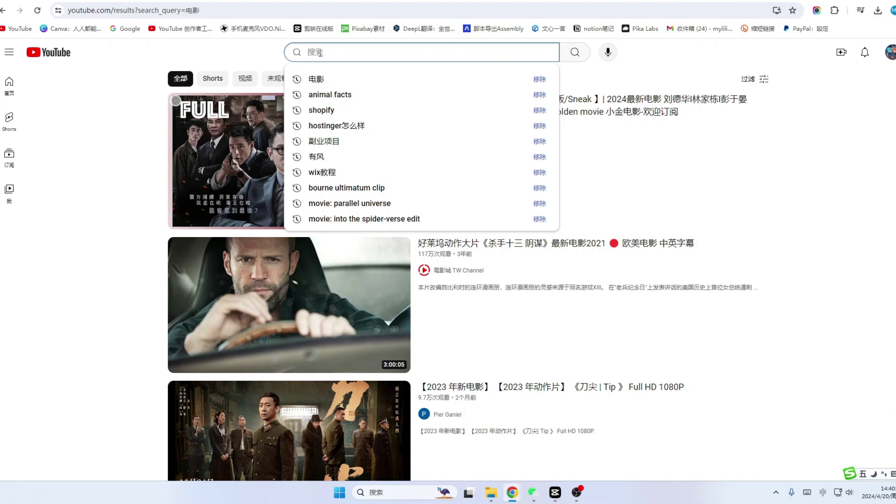
key(ctrl+v)
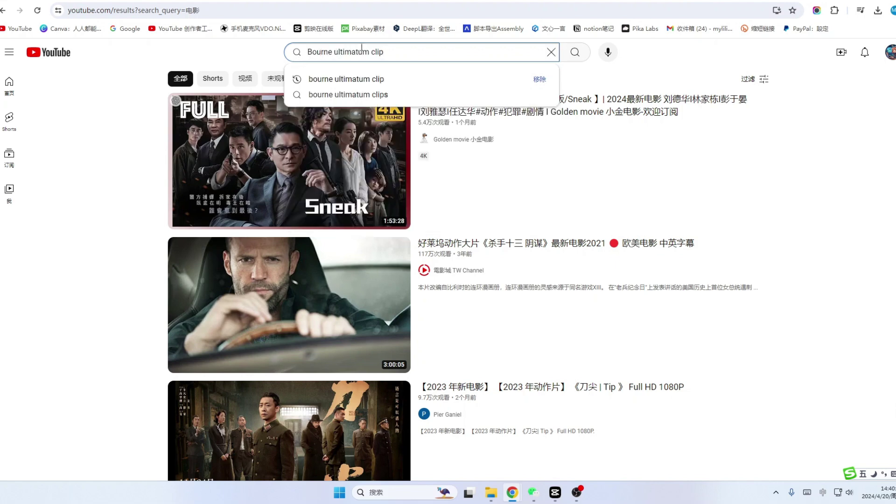
key(Return)
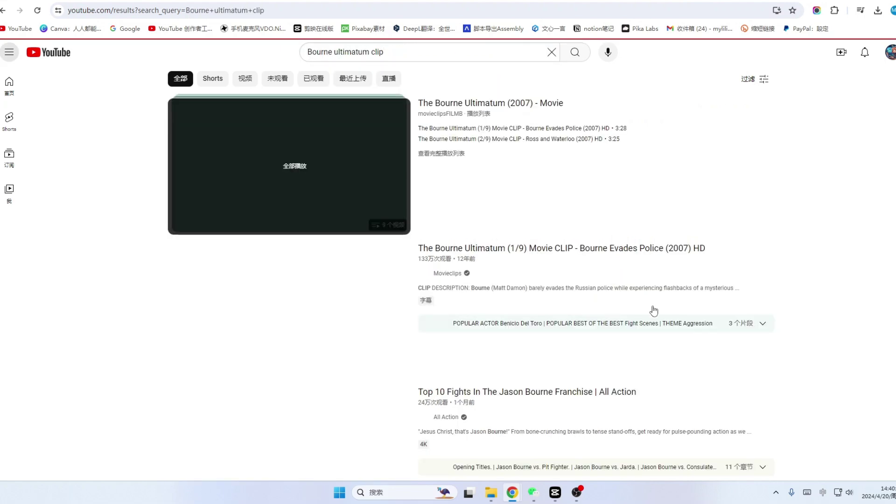
- Examine the YouTube search results for Bourne film clips suitable as footage for the review
scroll(394, 260, down, 2)
scroll(394, 260, down, 6)
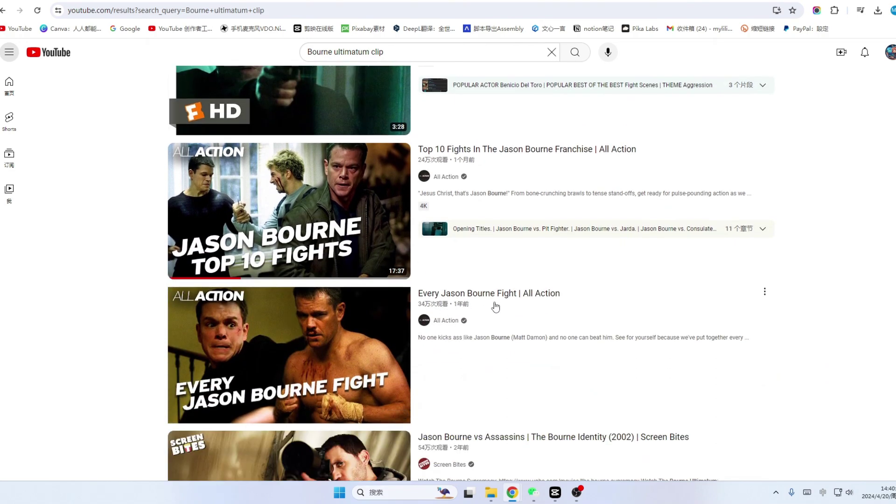
scroll(531, 326, up, 4)
scroll(531, 326, up, 4)
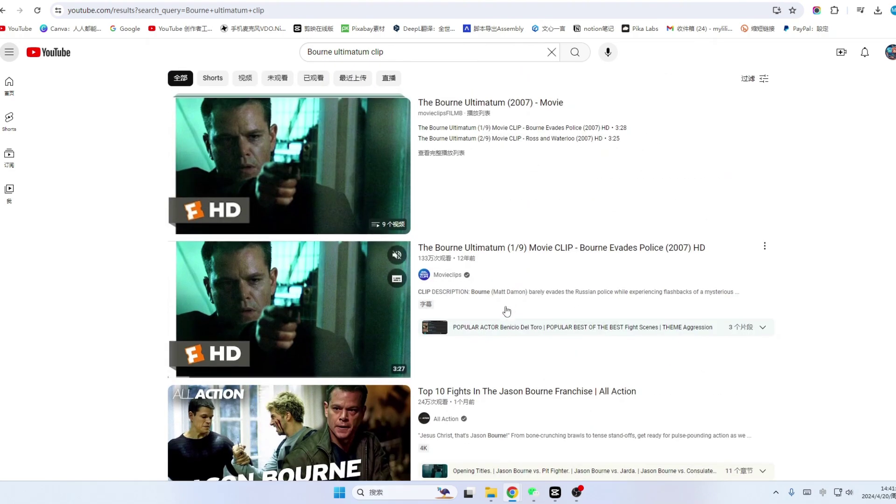
scroll(506, 310, down, 10)
scroll(525, 357, down, 13)
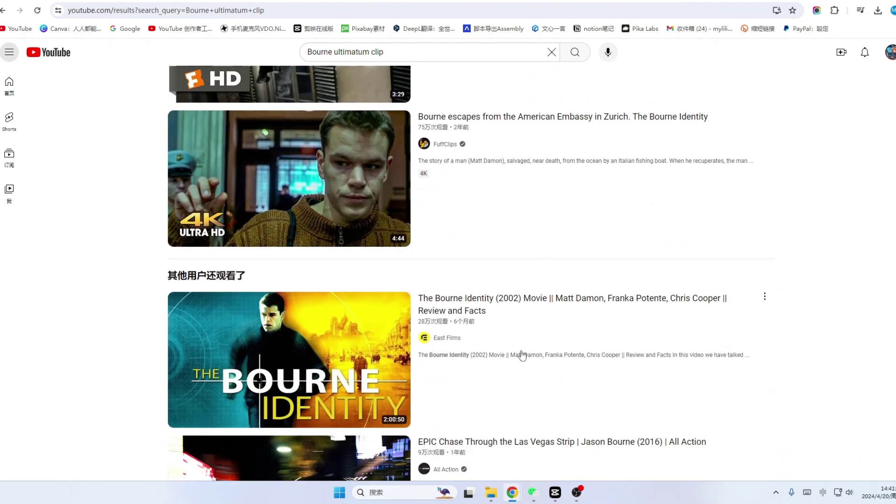
scroll(509, 317, down, 2)
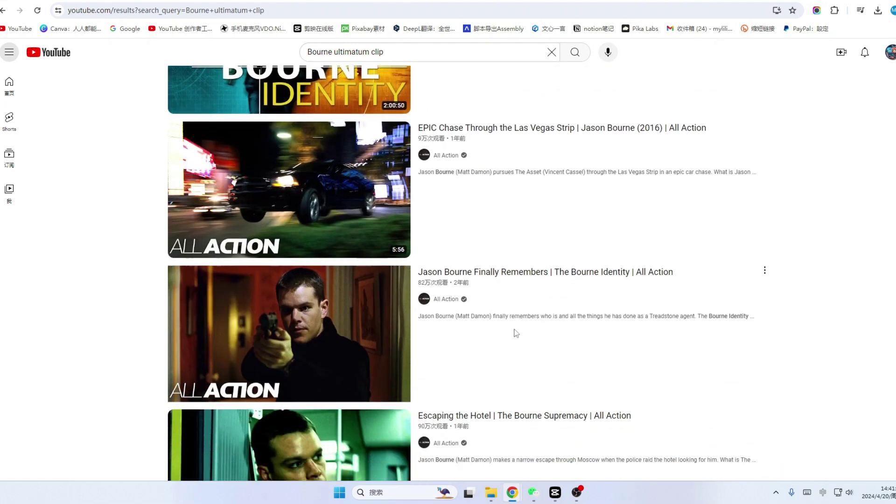
scroll(517, 333, down, 4)
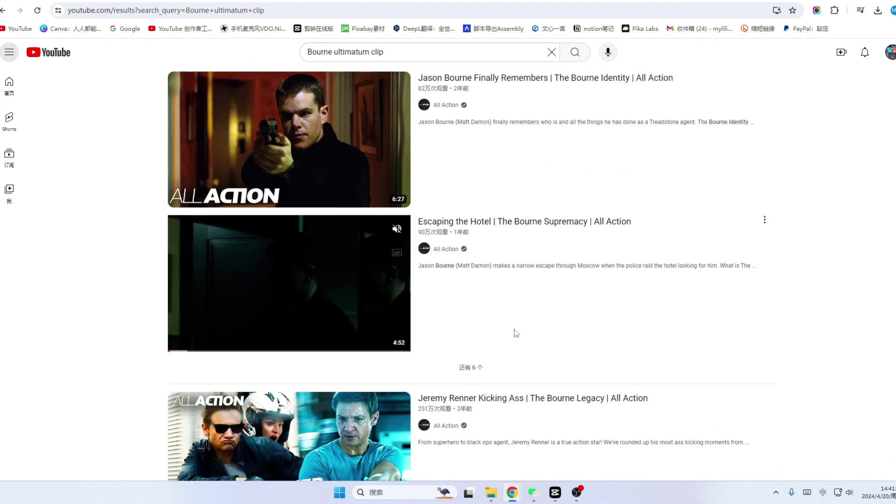
scroll(516, 333, down, 4)
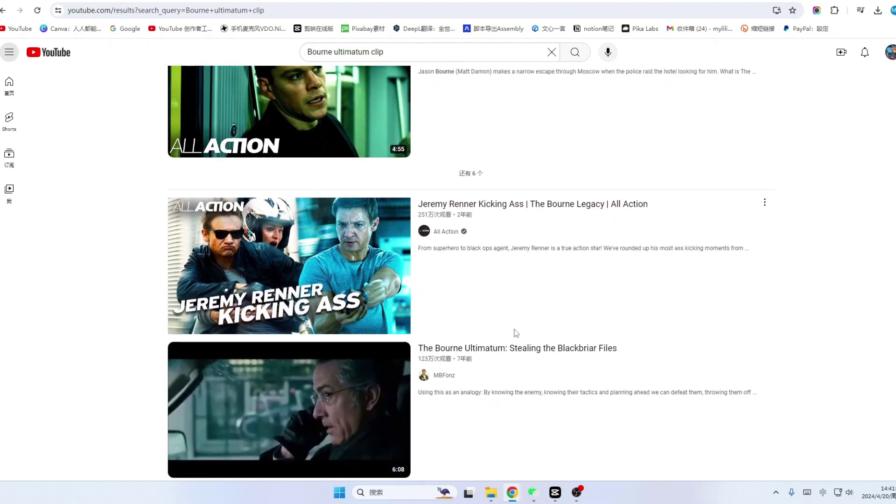
scroll(516, 333, down, 4)
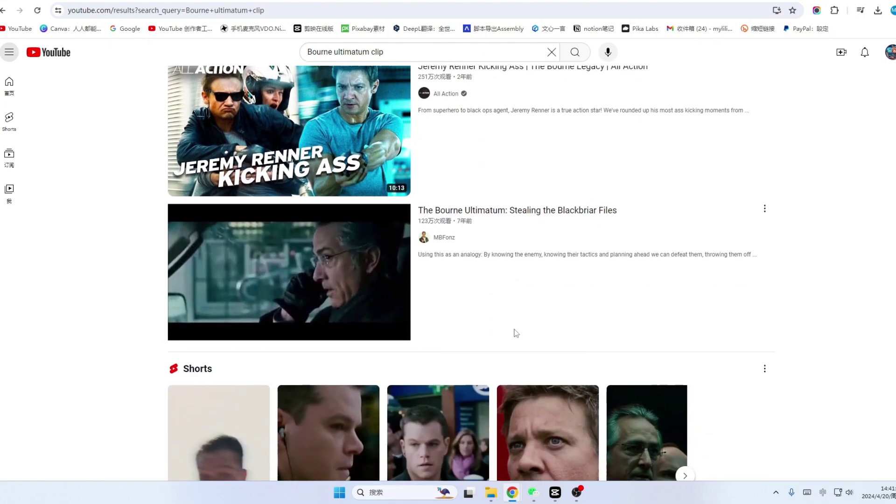
scroll(516, 333, down, 8)
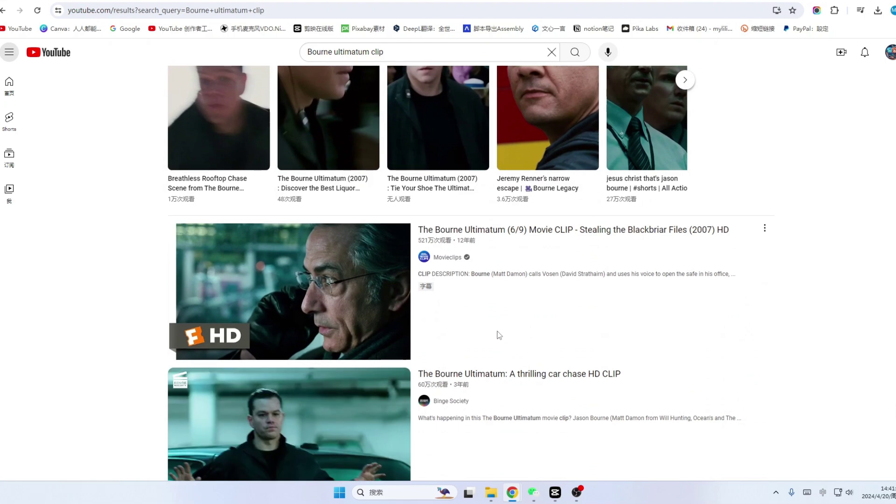
scroll(498, 332, down, 12)
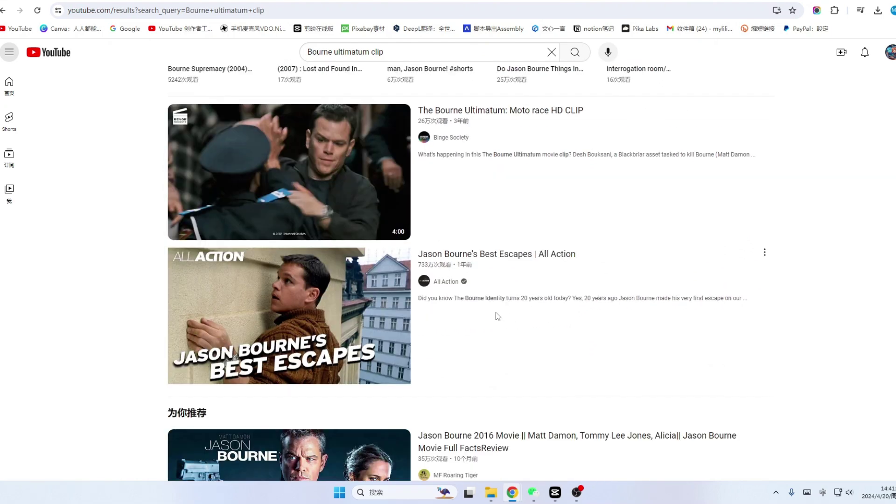
scroll(497, 310, down, 16)
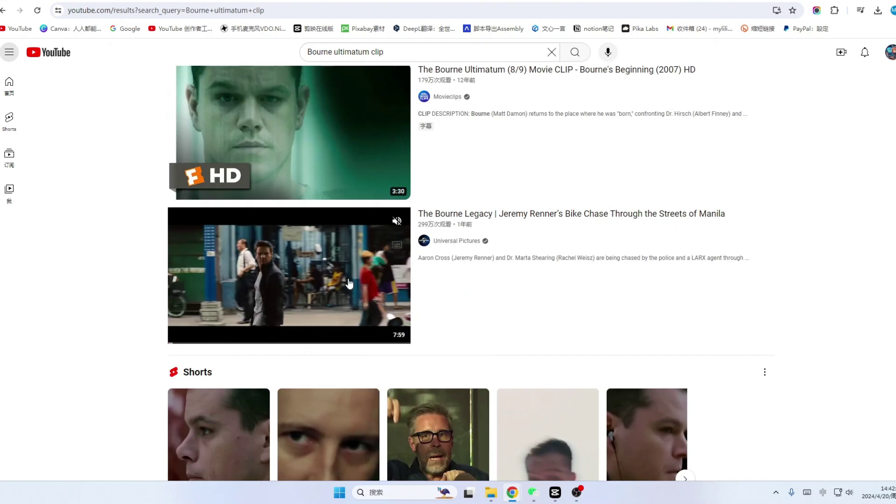
- Open "The Bourne Legacy | Jeremy Renner's Bike Chase Through the Streets of Manila" and copy the video's web address
click(345, 287)
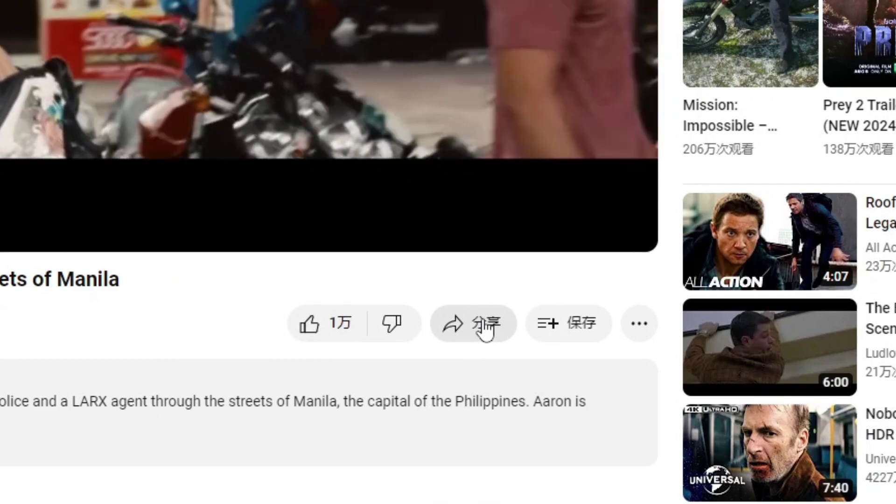
click(485, 326)
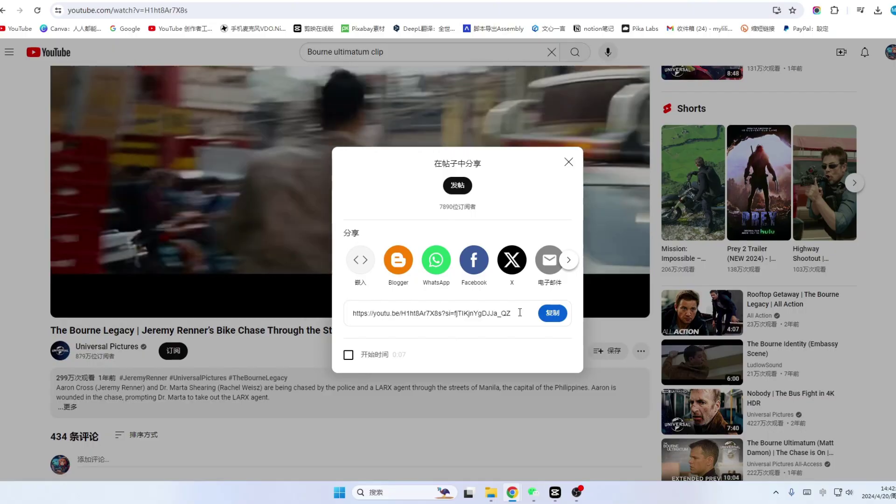
click(553, 313)
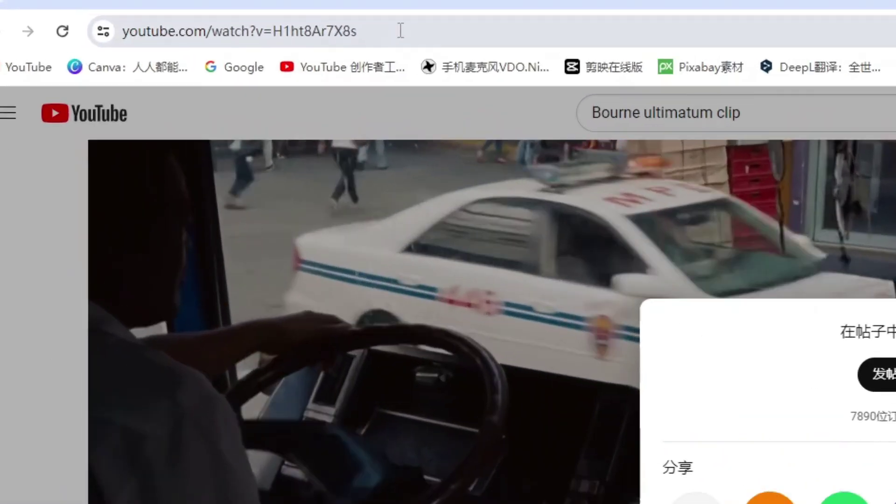
click(209, 10)
drag(220, 9, 185, 10)
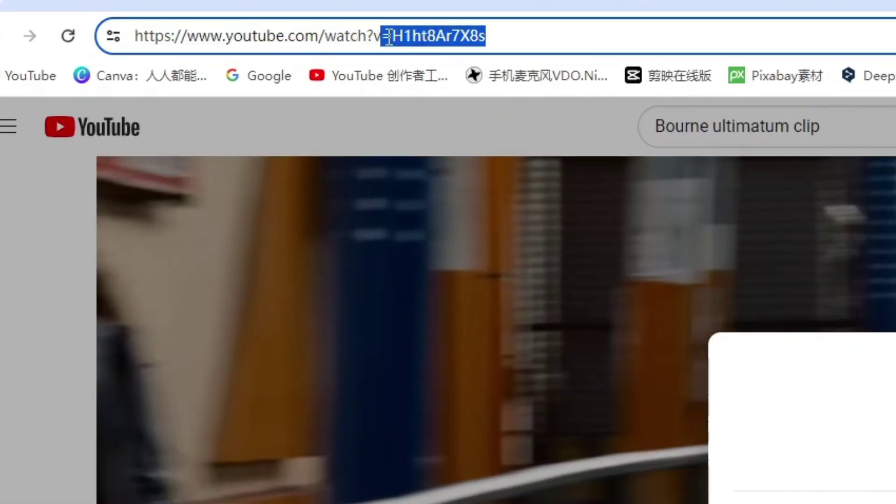
drag(389, 36, 140, 36)
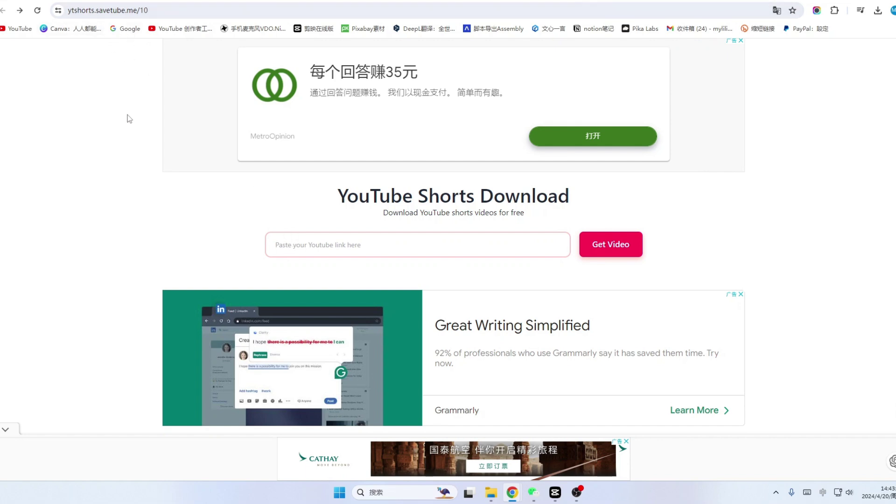
- Enter the copied video link in SaveTube's YouTube Shorts Download page and download the clip as MP4 video
click(300, 247)
key(ctrl+v)
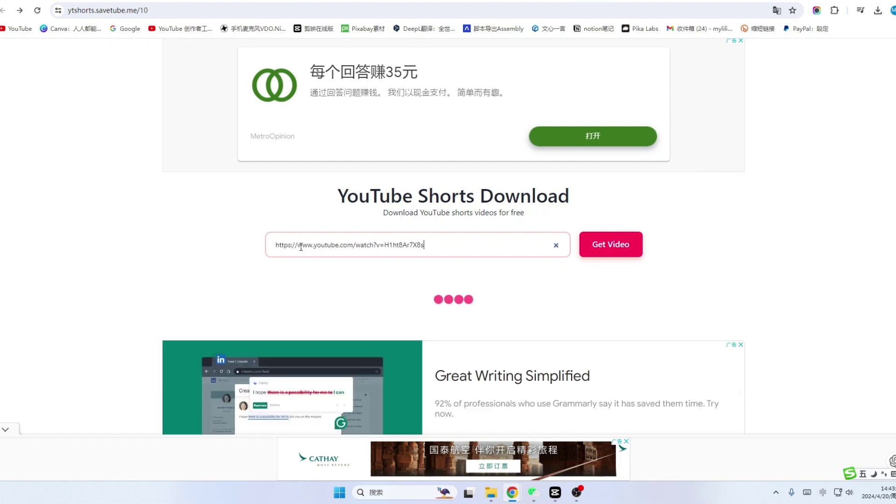
scroll(554, 321, down, 1)
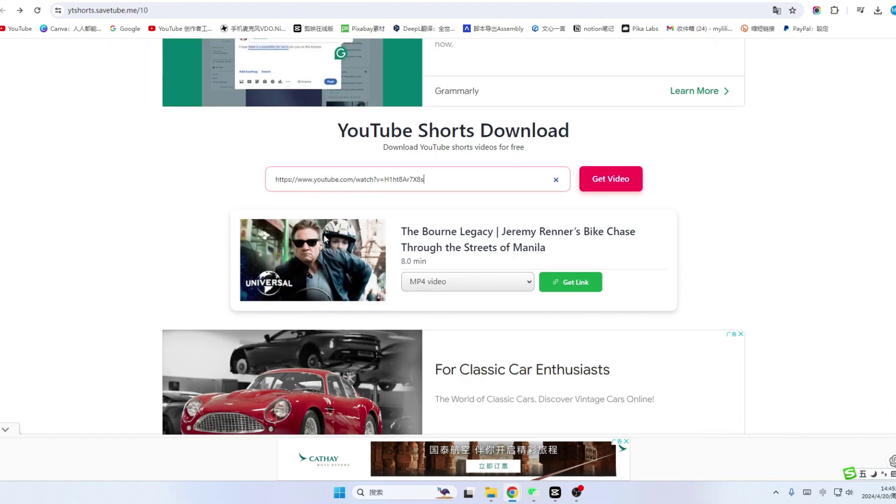
click(569, 283)
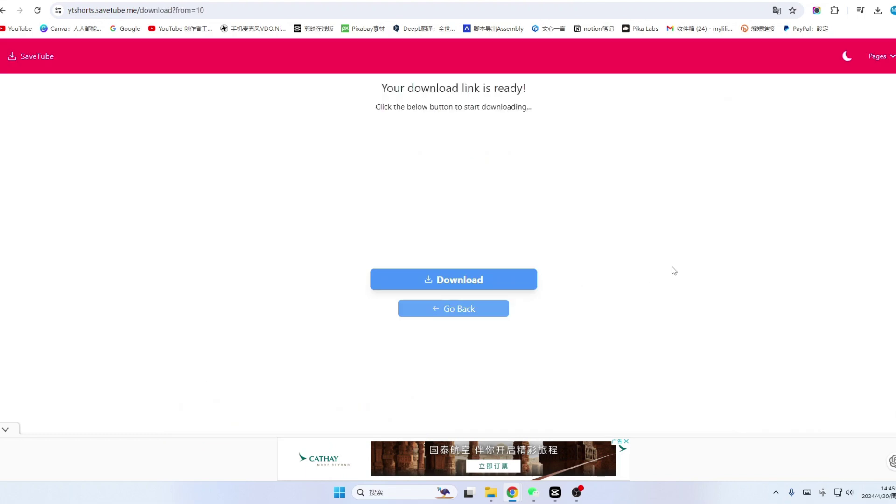
click(448, 282)
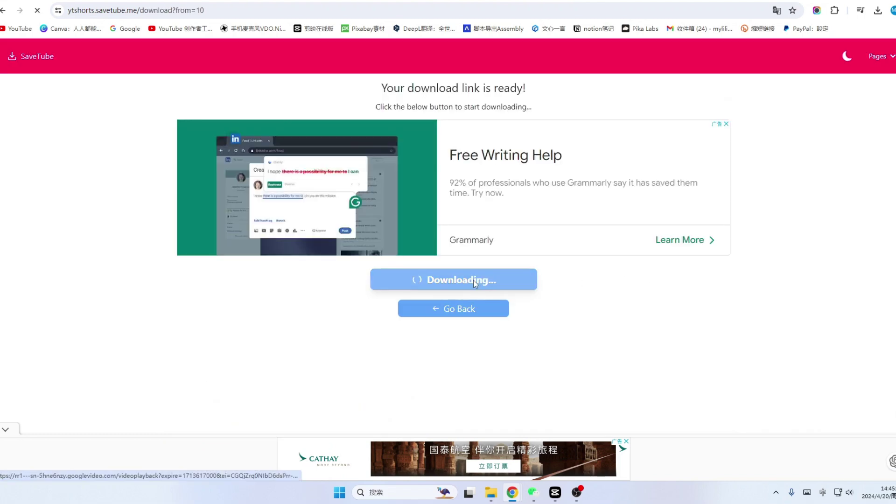
- Locate the downloaded Bourne Legacy MP4 and put it in the 电影解说视频 folder inside 小鱼儿文件夹 on drive D:
click(879, 10)
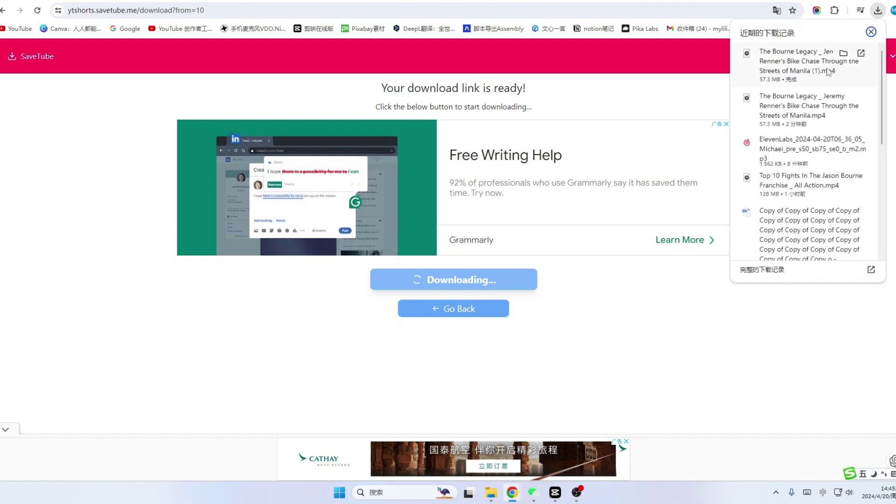
click(841, 55)
click(354, 261)
scroll(568, 280, down, 15)
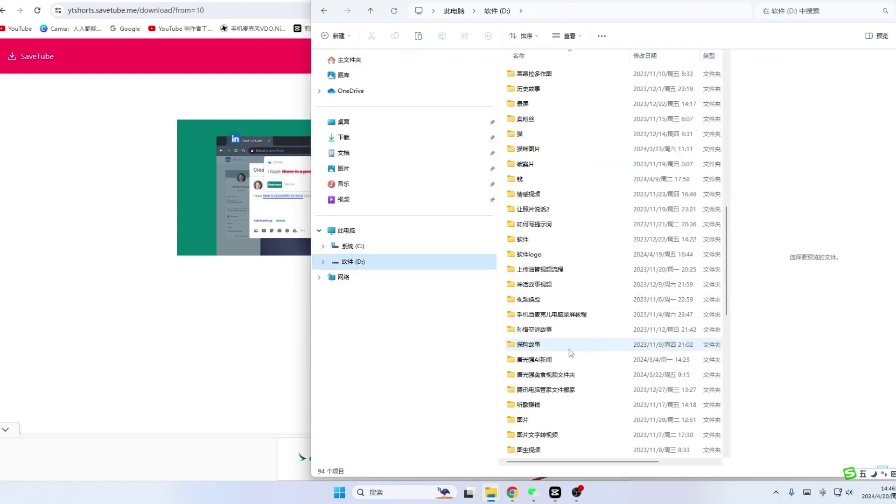
scroll(568, 387, down, 5)
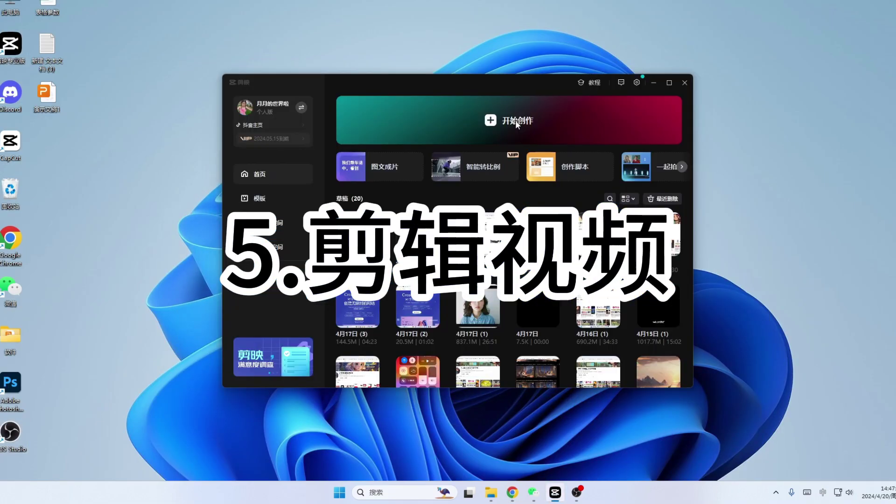
- Start a new project in 剪映 (Jianying), import the Bourne Legacy bike chase MP4 and place it at the timeline's start
click(515, 119)
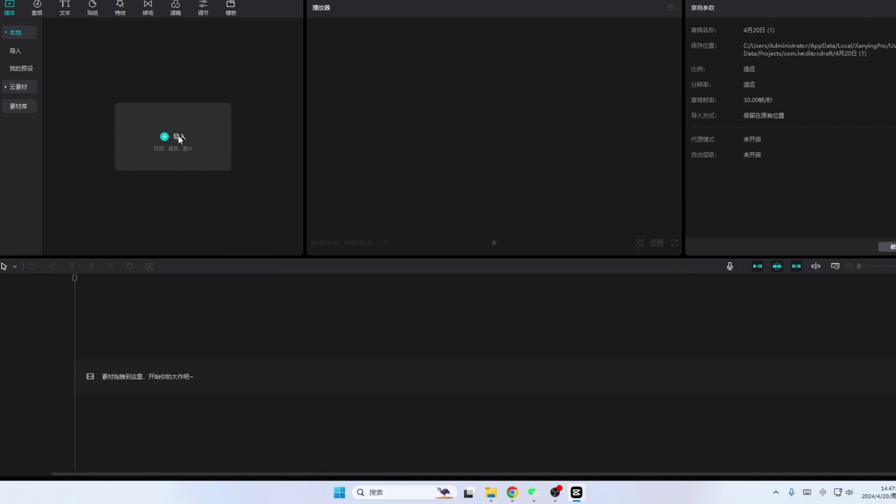
click(178, 136)
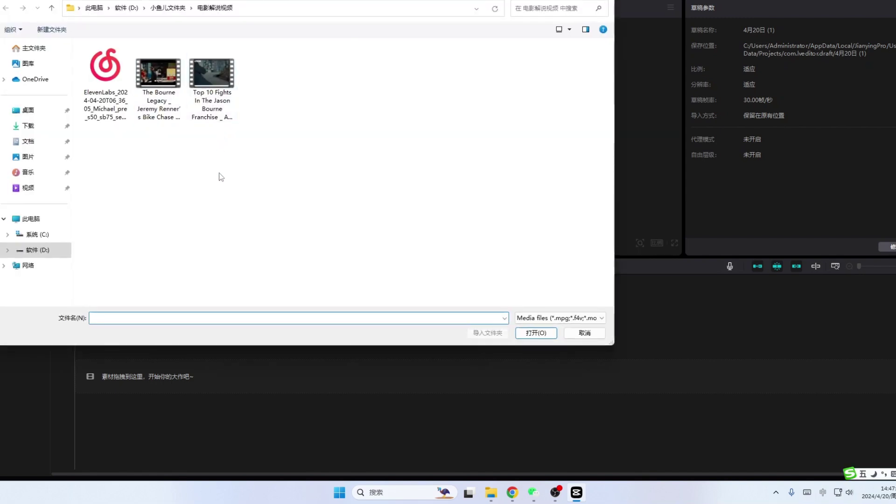
double_click(158, 73)
drag(78, 94, 87, 376)
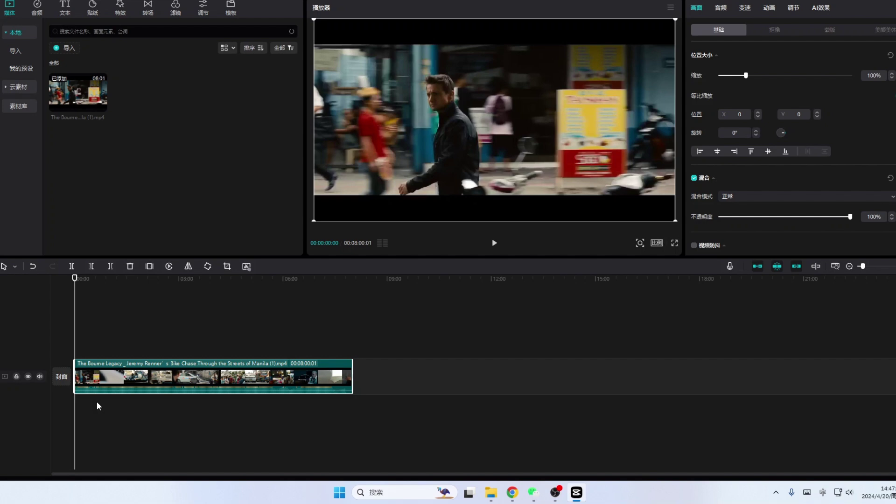
- Separate the audio from the Bourne Legacy clip on the timeline and delete the detached original audio
right_click(234, 379)
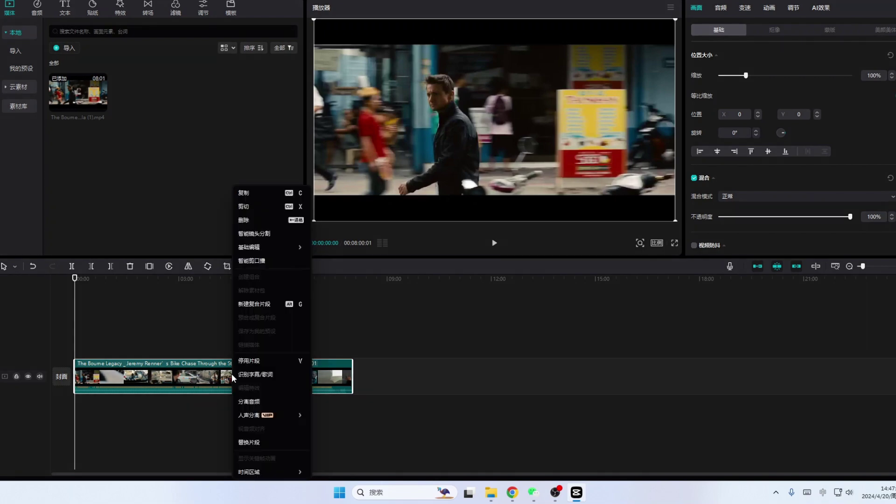
click(188, 378)
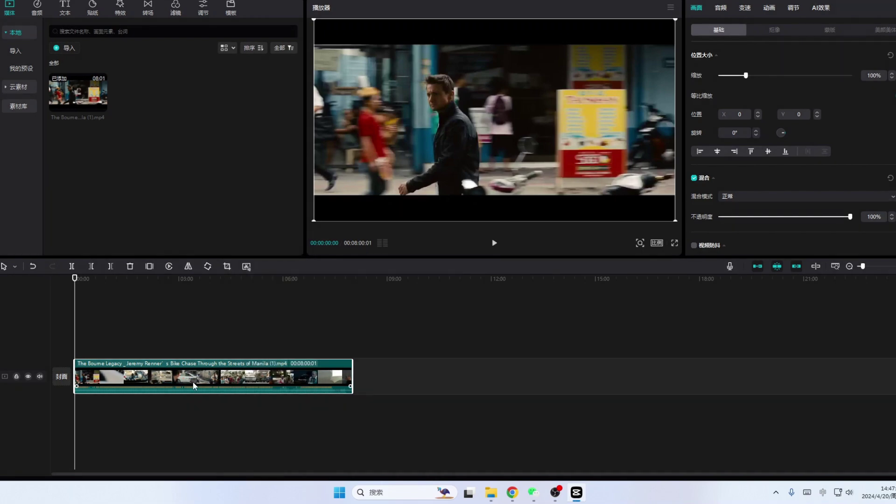
right_click(217, 379)
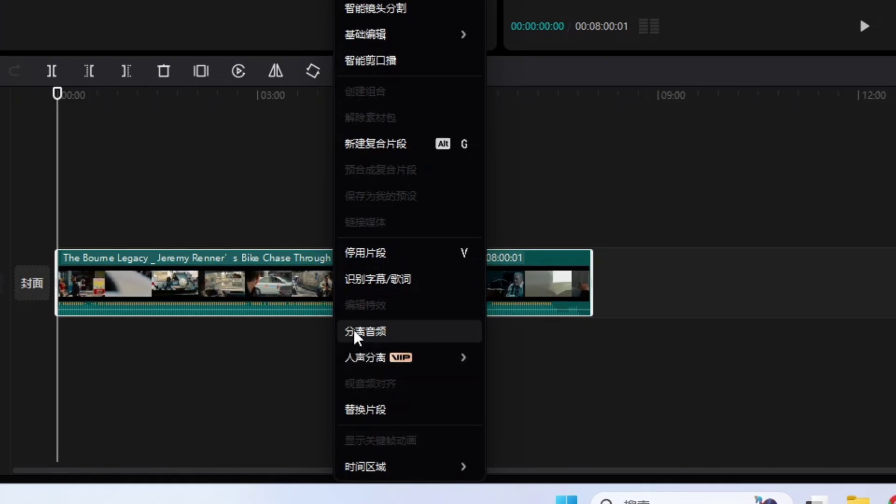
click(362, 332)
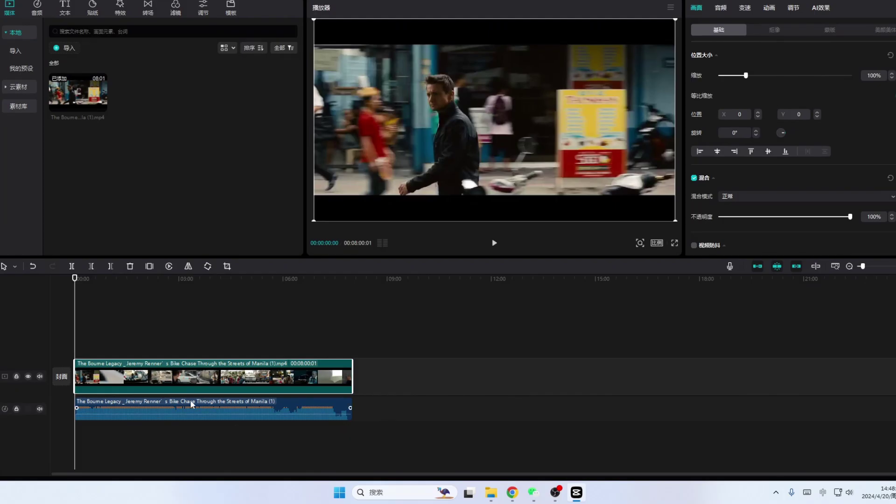
click(191, 404)
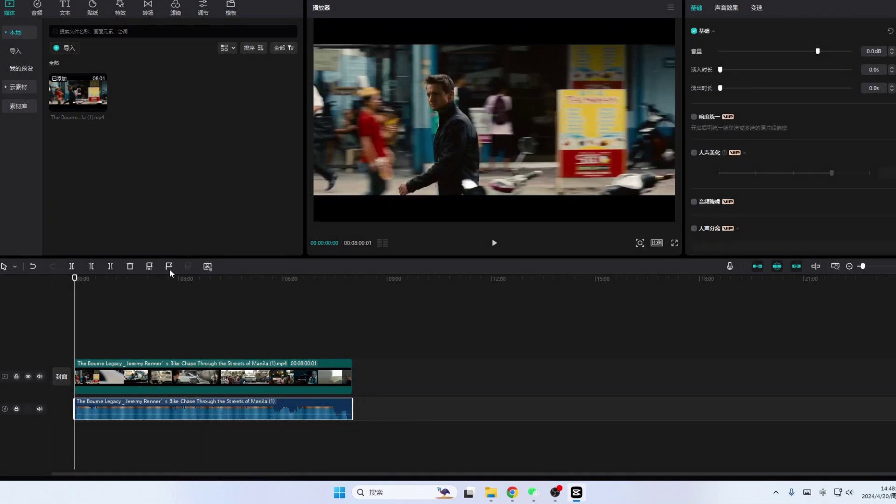
click(130, 267)
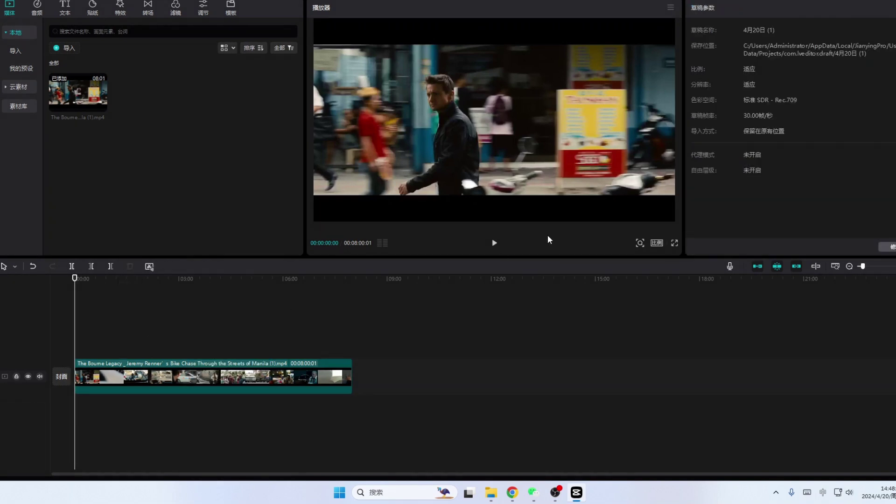
- Play and scrub through the video clip to check it without its original sound, and return to the start
click(495, 243)
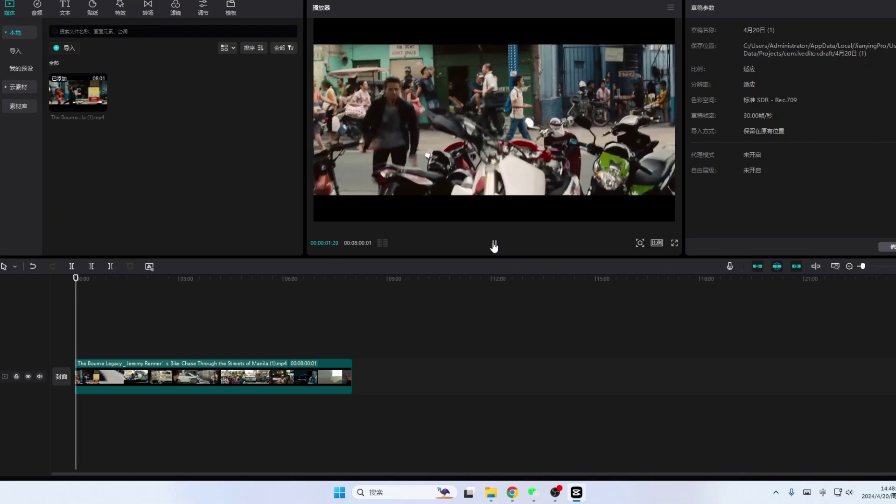
click(495, 243)
drag(89, 320, 74, 334)
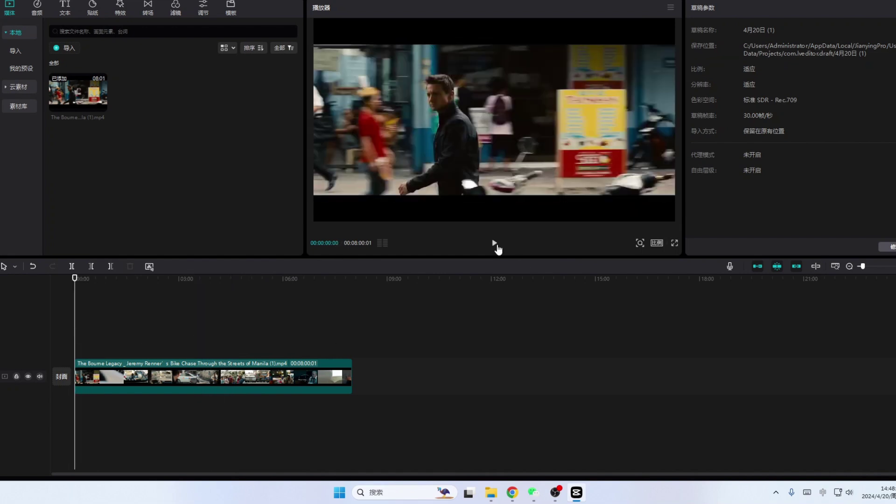
click(496, 246)
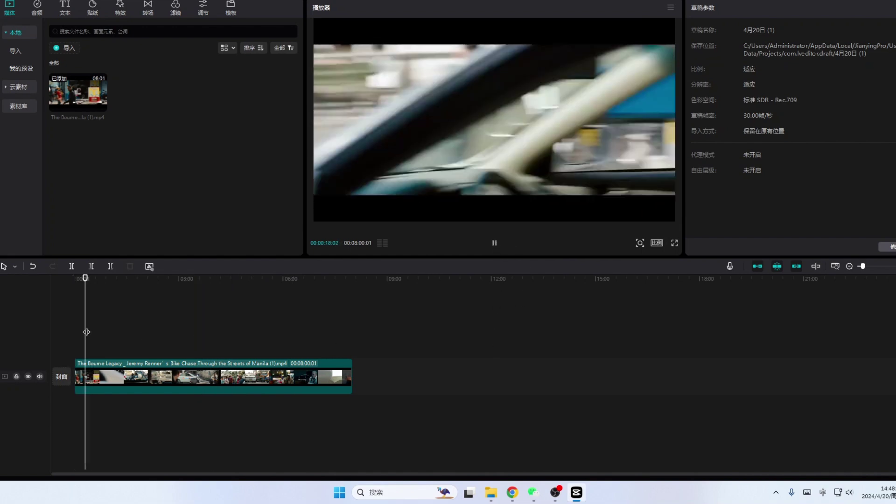
drag(107, 334, 281, 344)
key(Home)
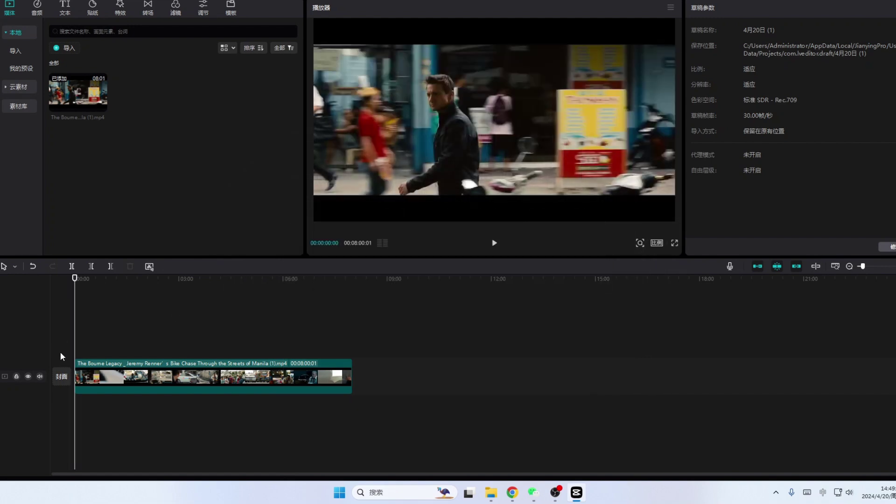
- Mirror the Bourne Legacy clip horizontally, comparing the flipped and original picture at about 28 seconds
drag(72, 330, 91, 330)
click(164, 376)
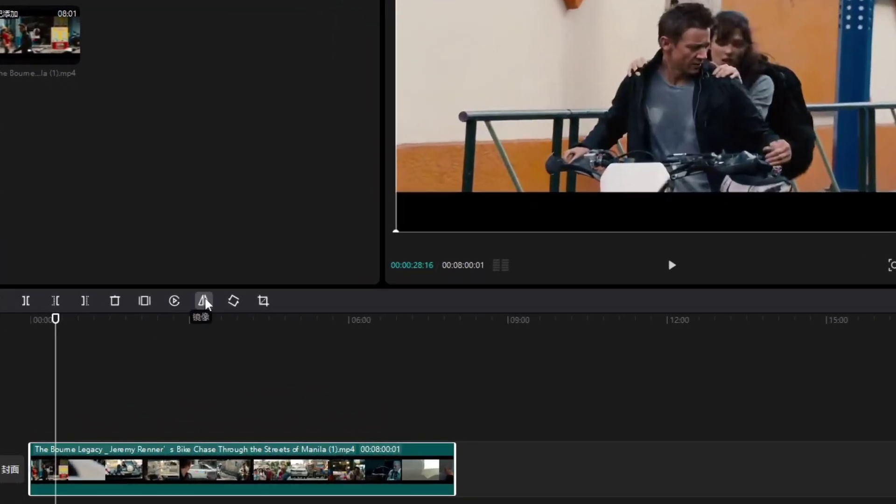
click(204, 302)
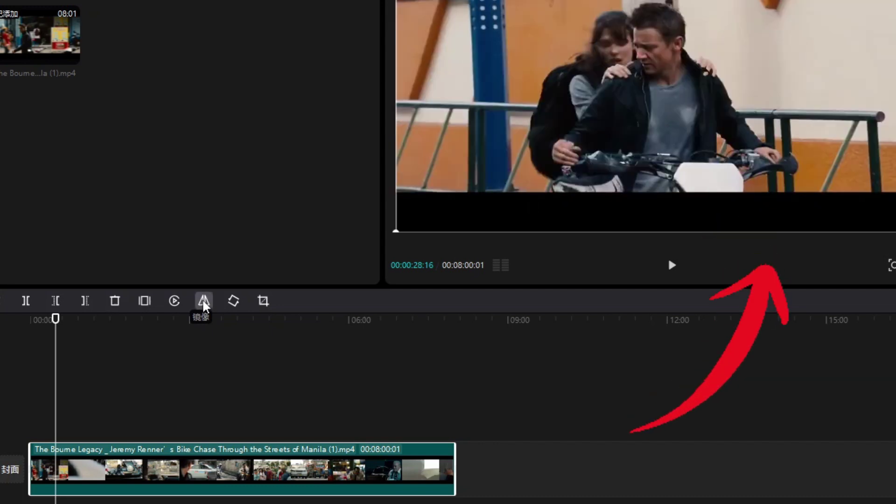
click(204, 302)
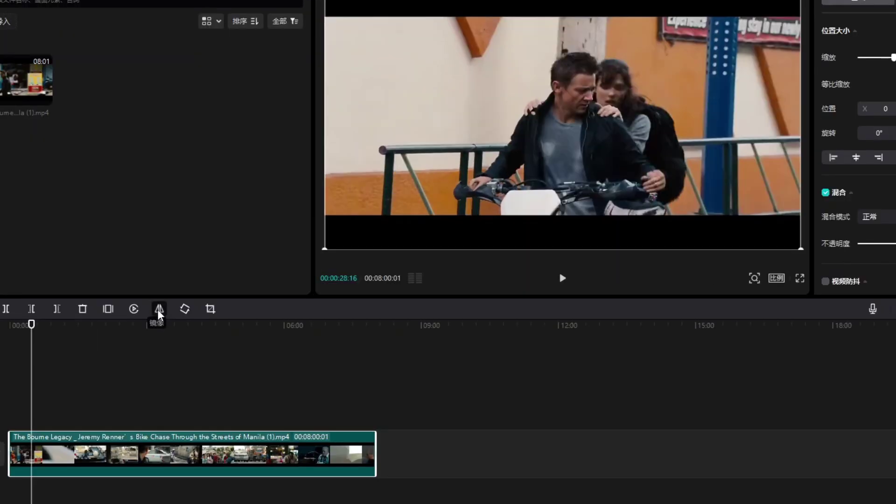
click(159, 309)
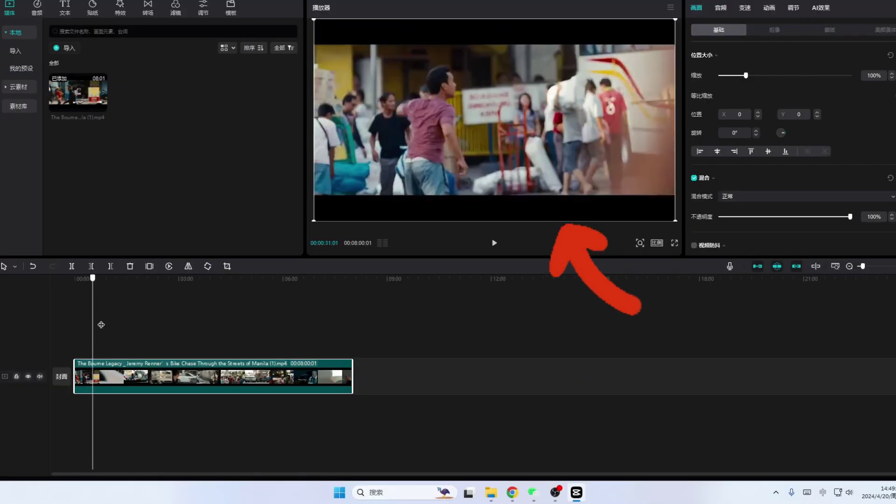
- Check the mirroring at several points along the Bourne Legacy clip and return the playhead to the start
drag(100, 324, 143, 330)
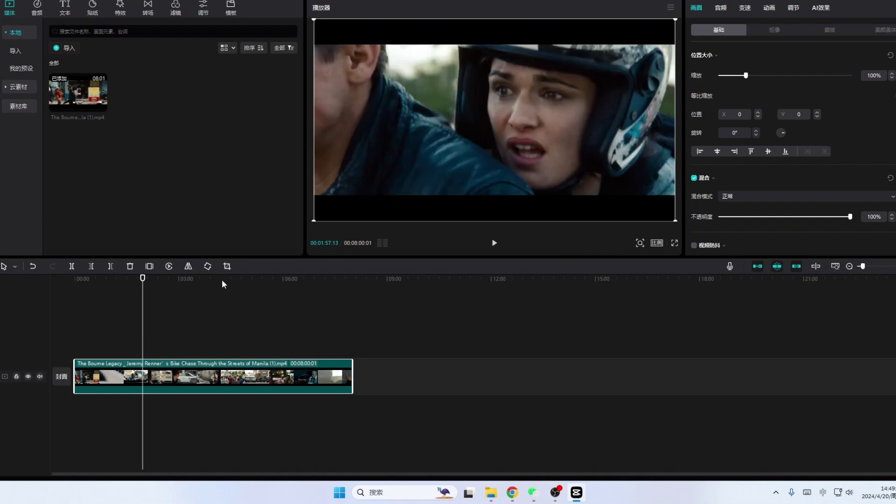
click(187, 266)
click(183, 334)
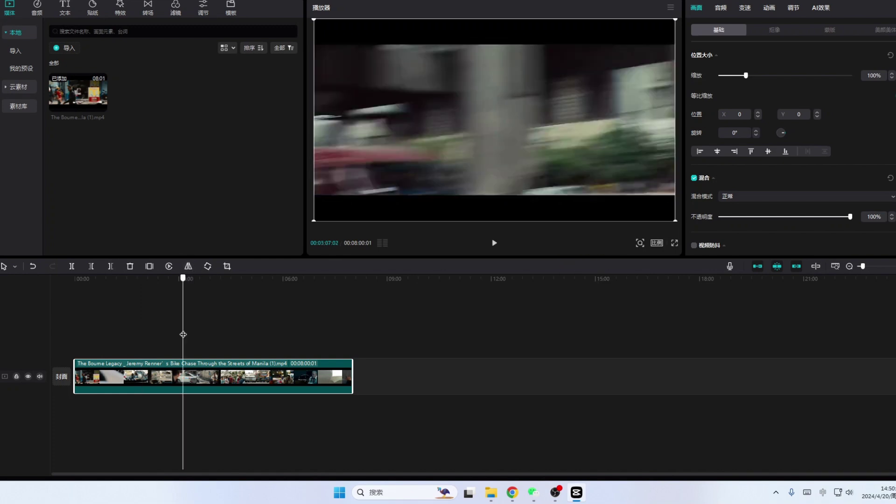
drag(183, 335, 241, 339)
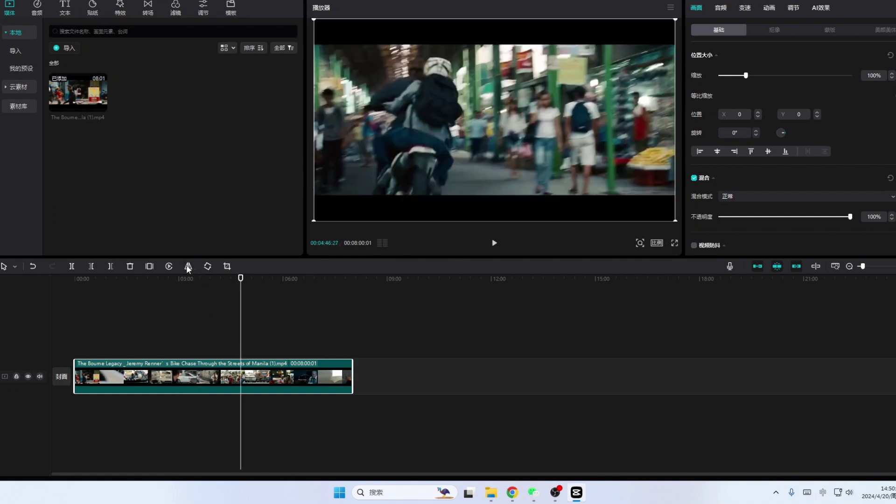
key(Up)
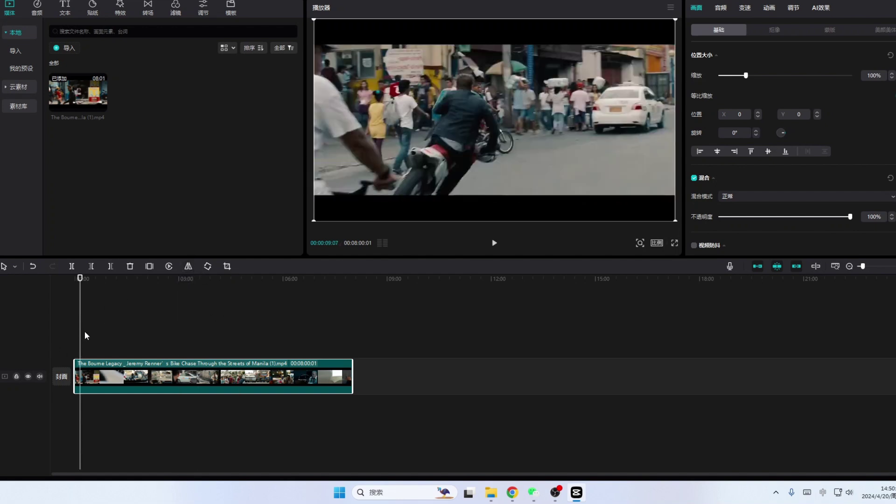
drag(85, 331, 70, 350)
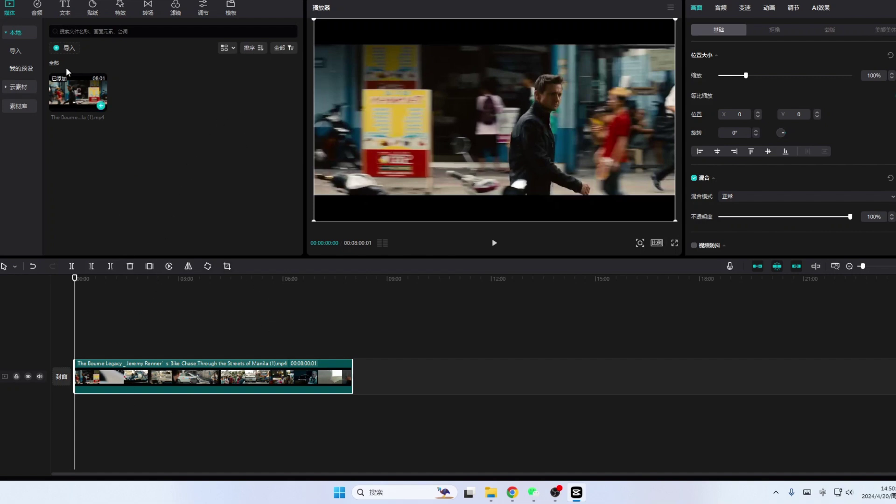
- Import the ElevenLabs voice-over MP3, place it beneath the video at the timeline's start and shorten the video clip to 1:40
click(66, 50)
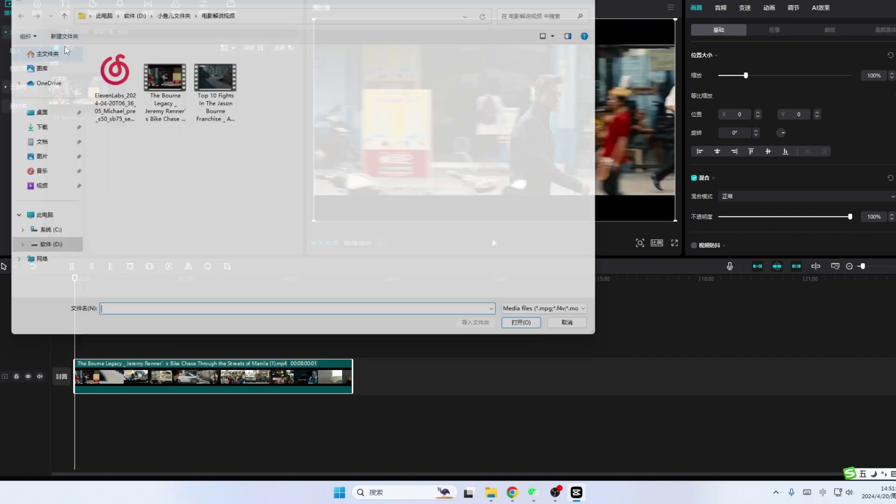
click(106, 78)
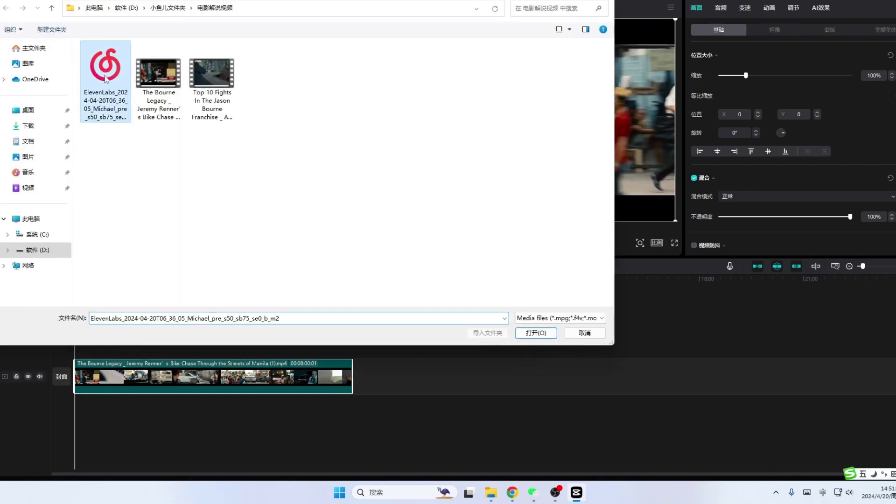
click(537, 333)
click(167, 107)
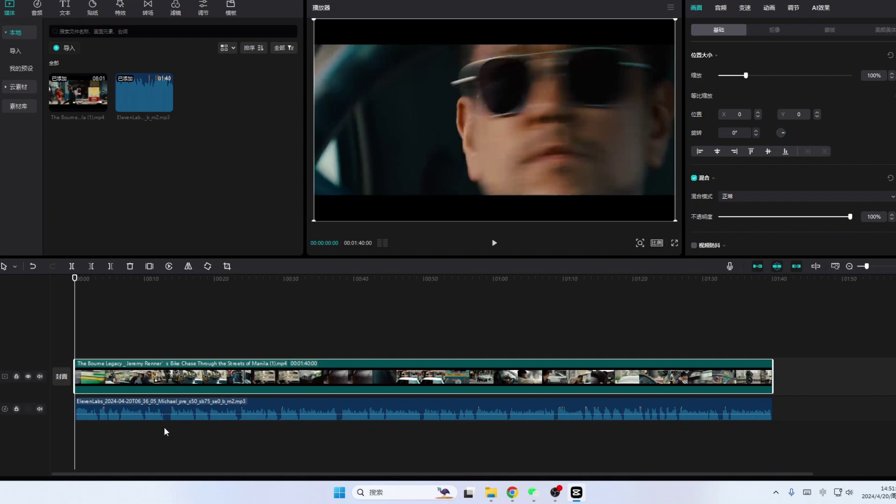
- Import background music and place the Final Girl MP3 beneath the voice-over, trimmed to the video's 1:40 length
key(ctrl+i)
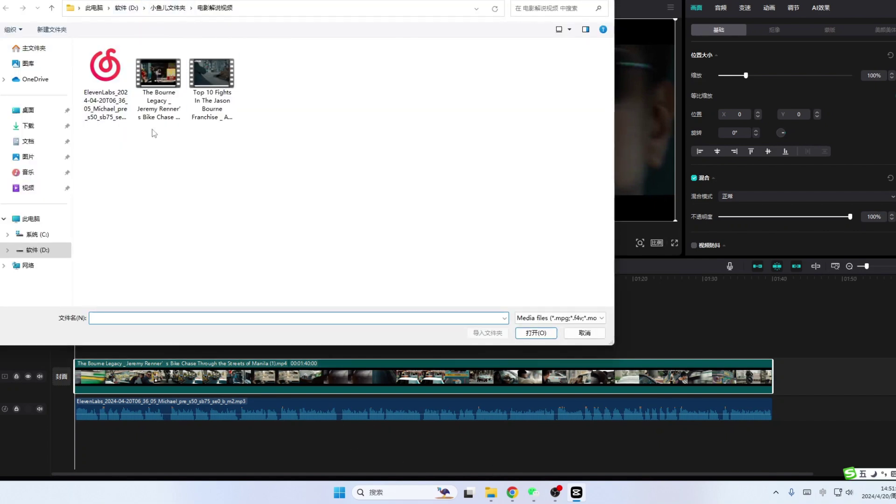
click(168, 8)
double_click(275, 44)
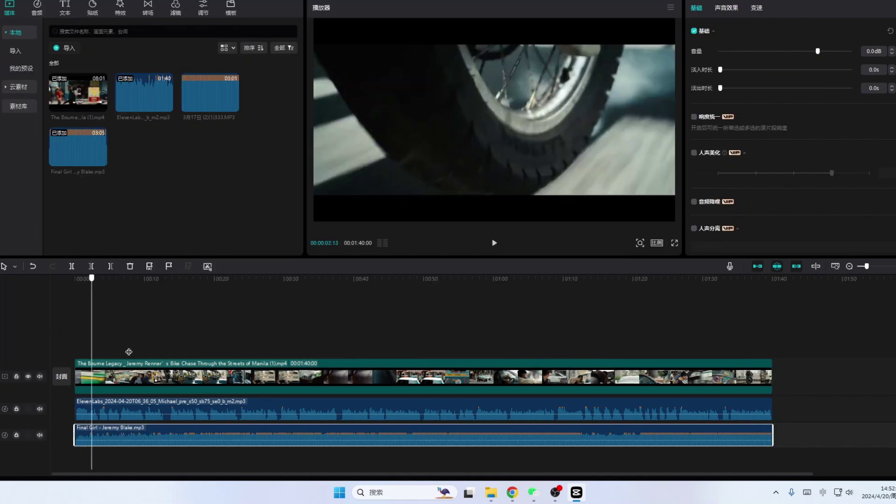
- Listen to the music with the voice-over from about 10 seconds and lower the Final Girl track's volume to -14.6 dB
mouse_move(128, 352)
mouse_down()
mouse_move(181, 351)
mouse_move(144, 350)
mouse_up()
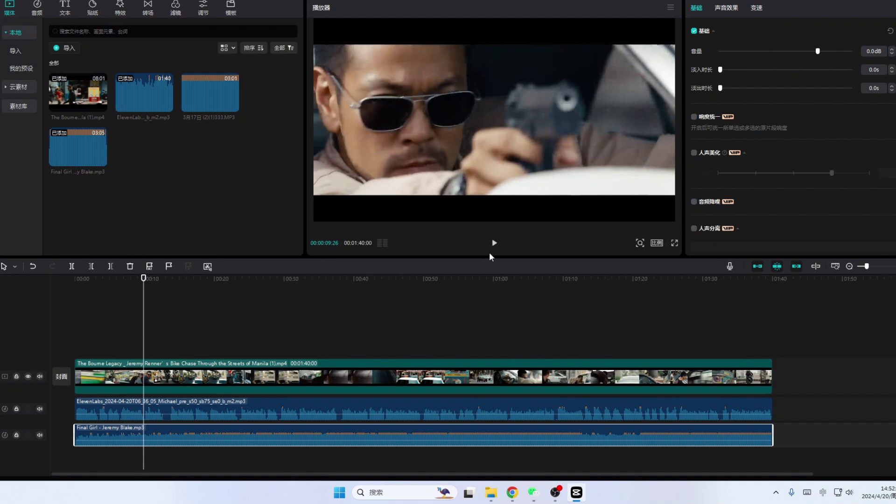
click(495, 247)
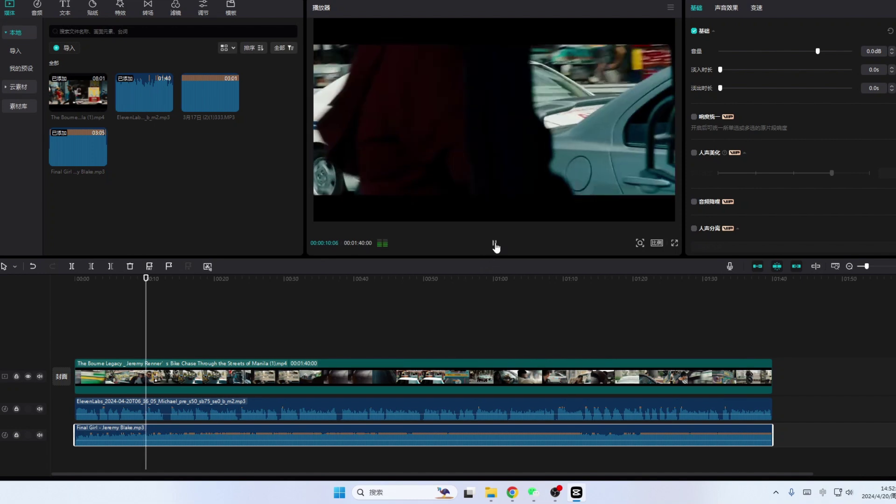
click(496, 246)
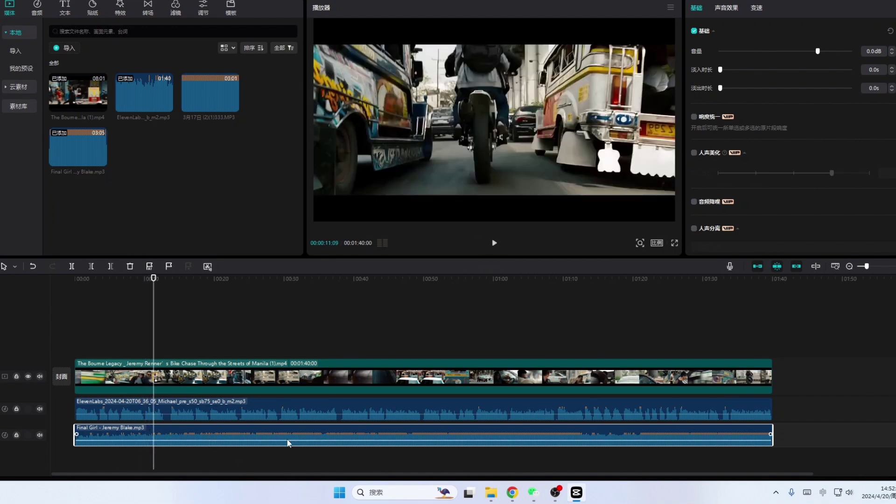
drag(818, 51, 794, 51)
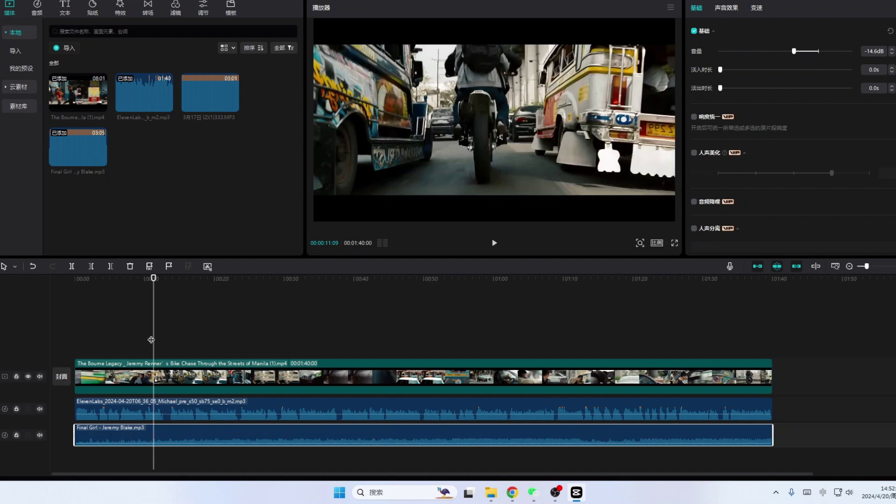
- Play the edited video in full screen from near the beginning to review picture, voice-over and music together
drag(152, 334, 85, 327)
key(ctrl+shift+f)
key(space)
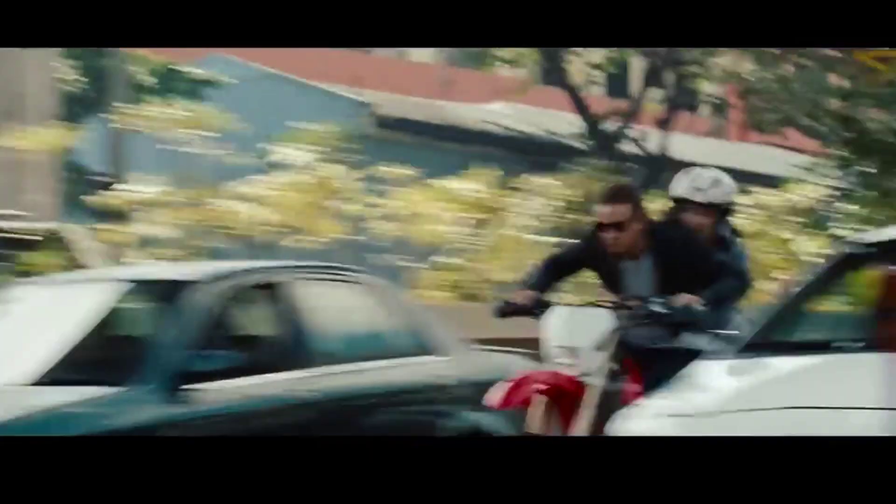